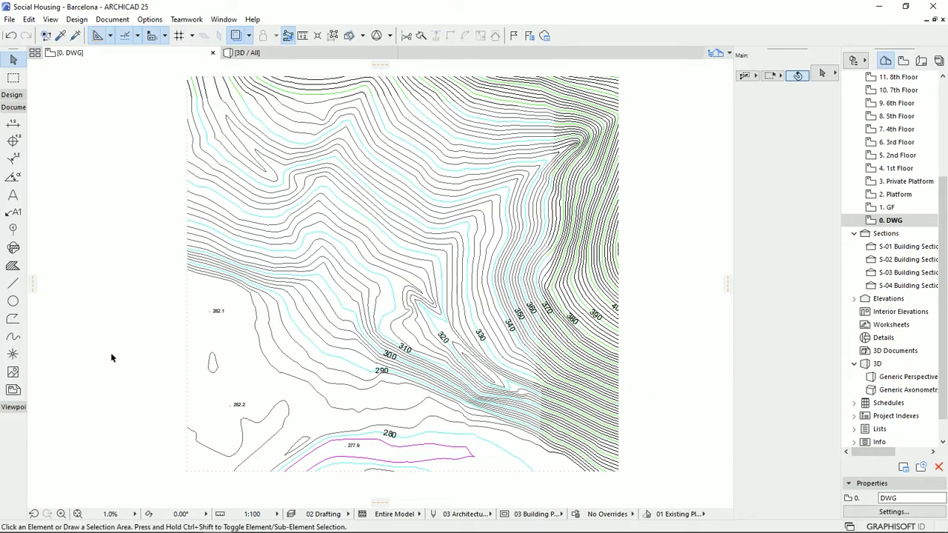
Explode the imported contour drawing into the current view, keeping the original elements and using the drawing's layer.
{"action": "left_click", "coordinate": [357, 304]}
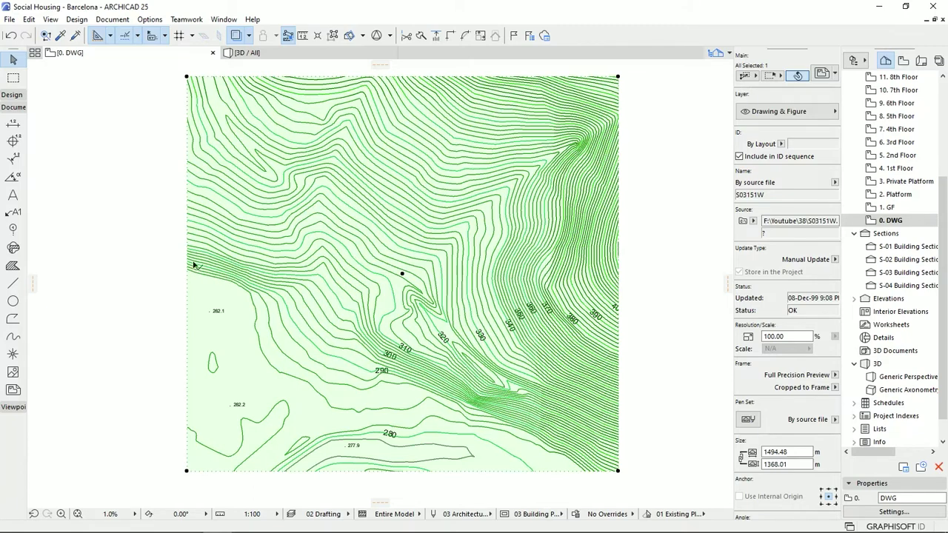
{"action": "right_click", "coordinate": [423, 180]}
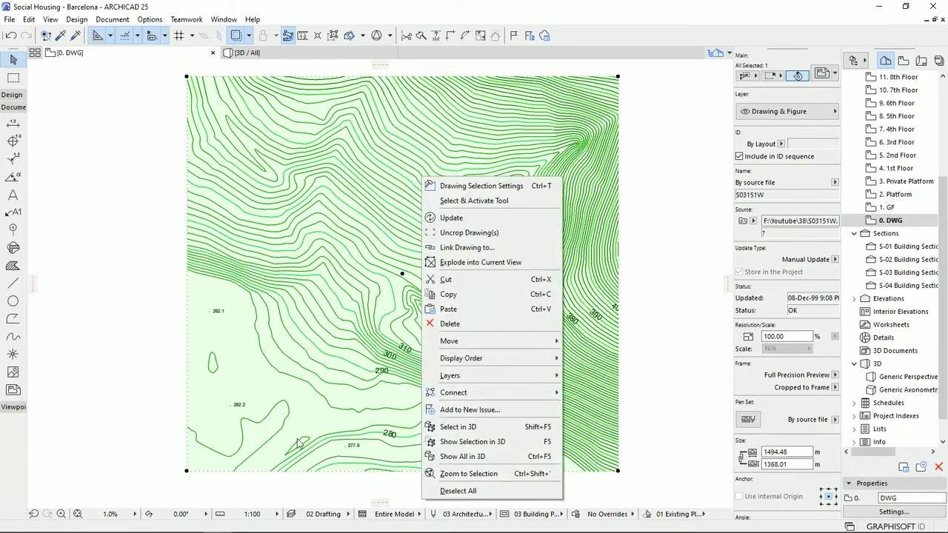
{"action": "left_click", "coordinate": [476, 263]}
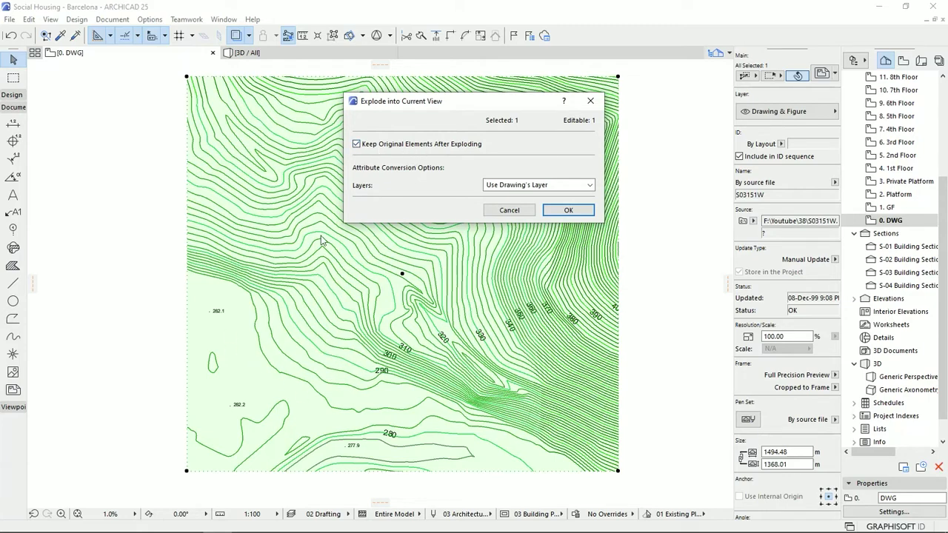
{"action": "left_click", "coordinate": [588, 186]}
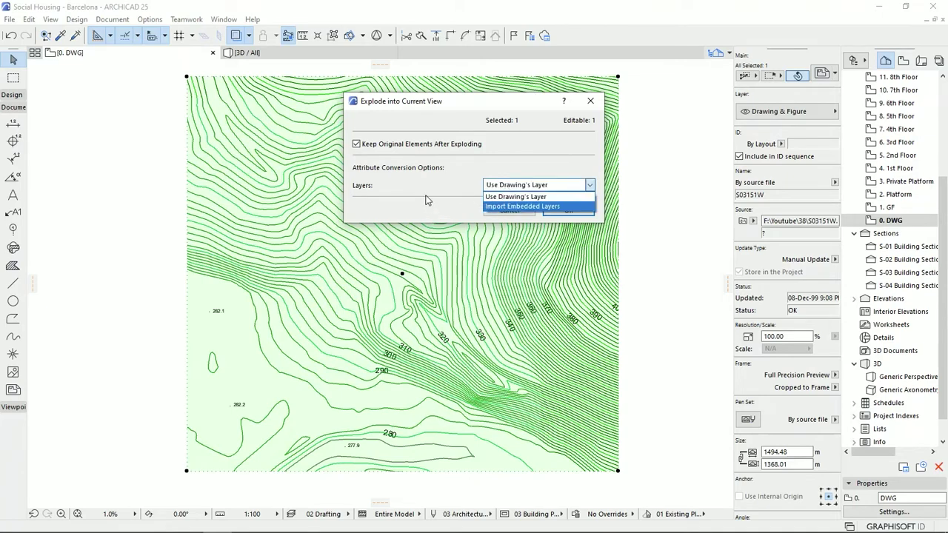
{"action": "left_click", "coordinate": [523, 195]}
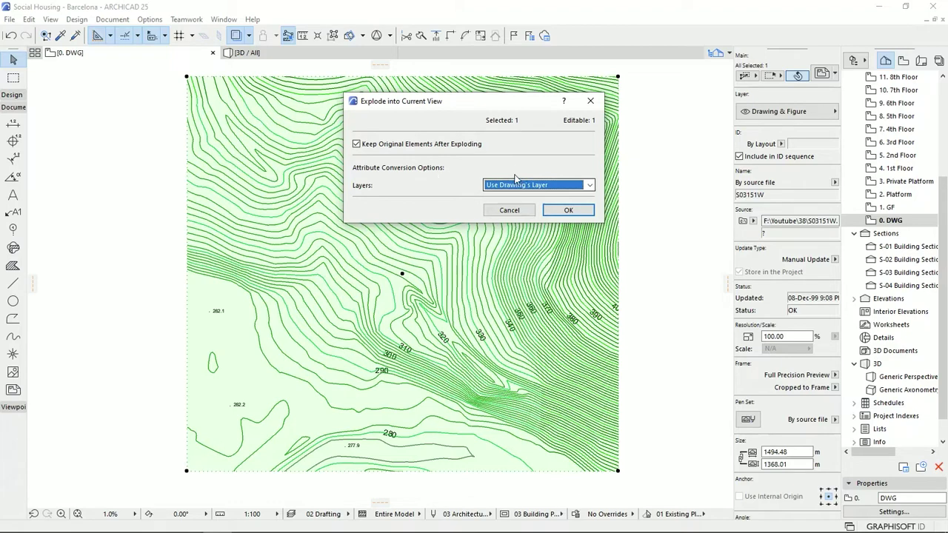
{"action": "left_click", "coordinate": [577, 212]}
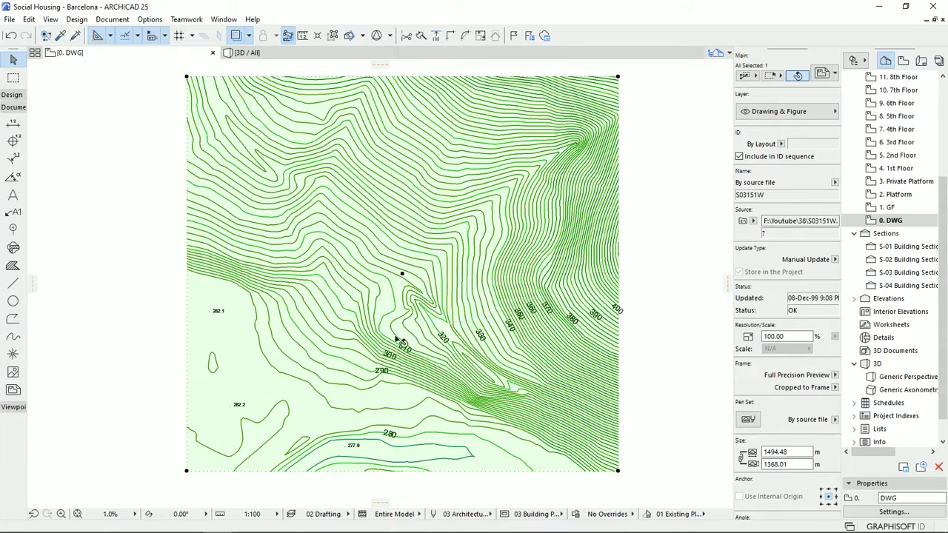
Move the original contour drawing from its centre point to the empty area left of the exploded linework.
{"action": "key", "text": "ctrl+d"}
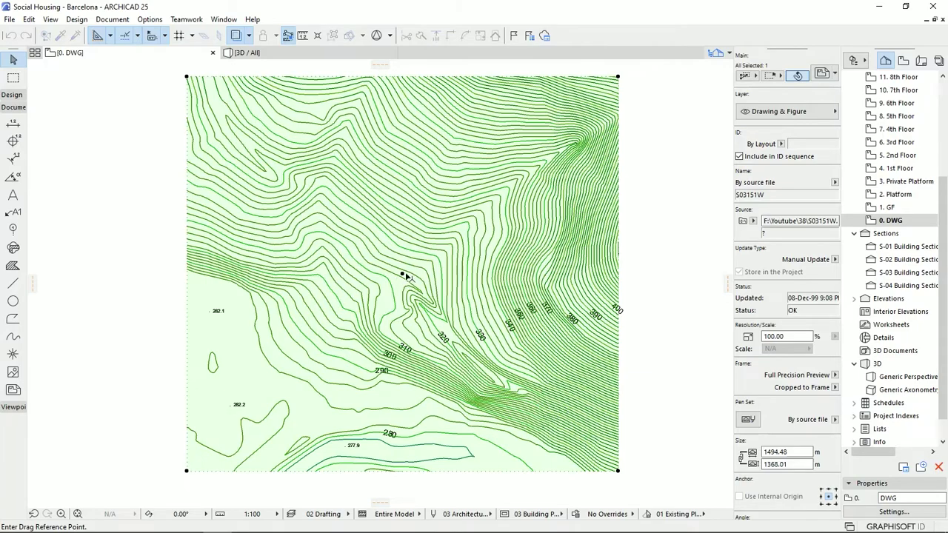
{"action": "left_click", "coordinate": [402, 274]}
{"action": "middle_click_drag", "start_coordinate": [263, 286], "coordinate": [455, 272]}
{"action": "scroll", "coordinate": [239, 252], "scroll_direction": "down", "scroll_amount": 4}
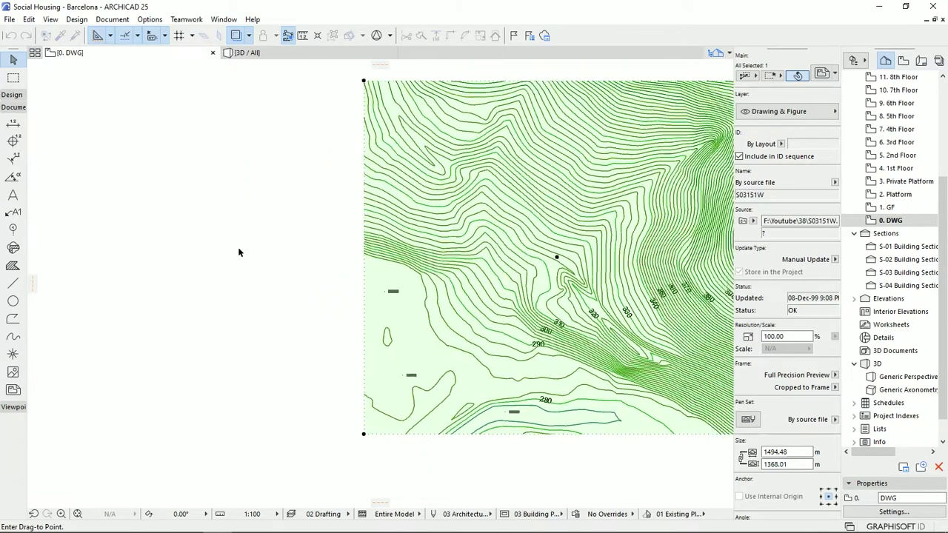
{"action": "middle_click_drag", "start_coordinate": [241, 252], "coordinate": [369, 279]}
{"action": "left_click", "coordinate": [302, 281]}
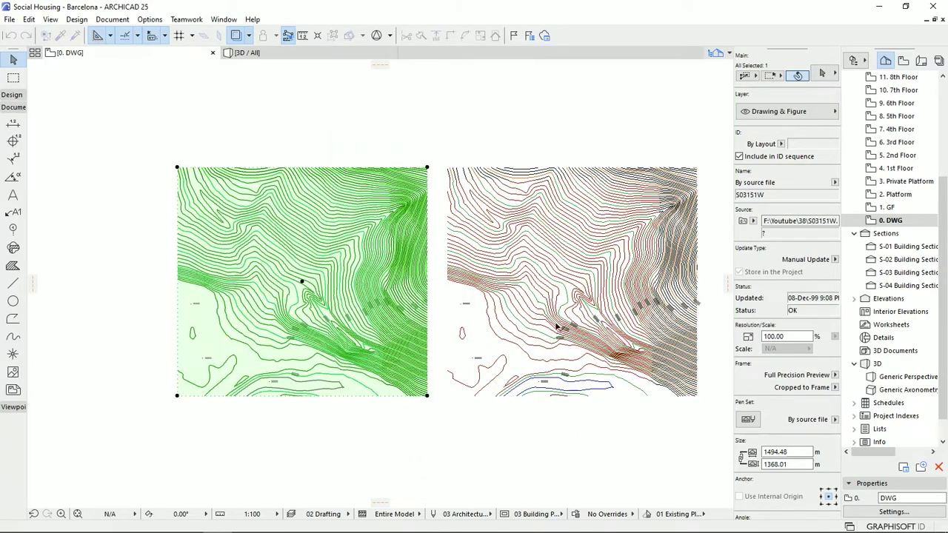
{"action": "scroll", "coordinate": [302, 281], "scroll_direction": "up", "scroll_amount": 5}
{"action": "scroll", "coordinate": [480, 320], "scroll_direction": "down", "scroll_amount": 2}
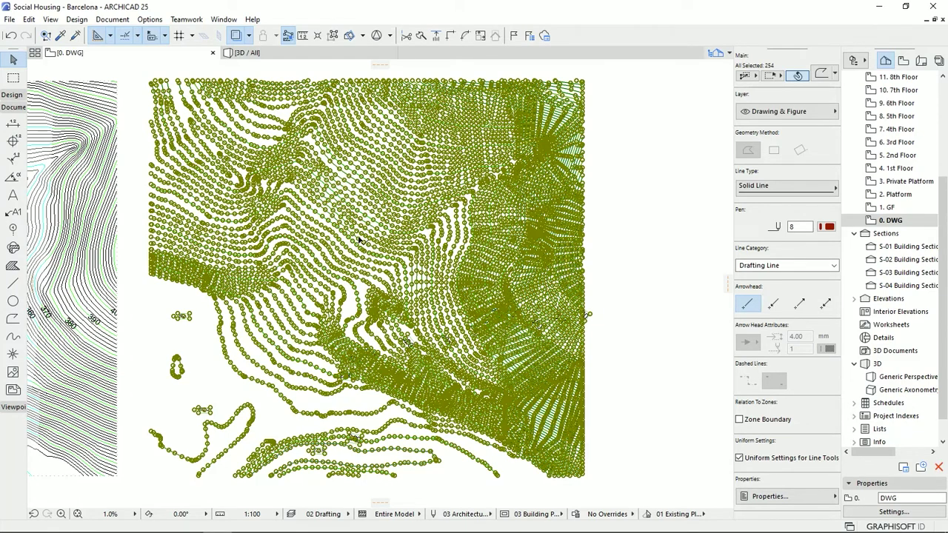
Examine a single contour polyline of the exploded map with groups suspended, restore grouping and clear the selection.
{"action": "left_click", "coordinate": [453, 298]}
{"action": "left_click", "coordinate": [630, 315]}
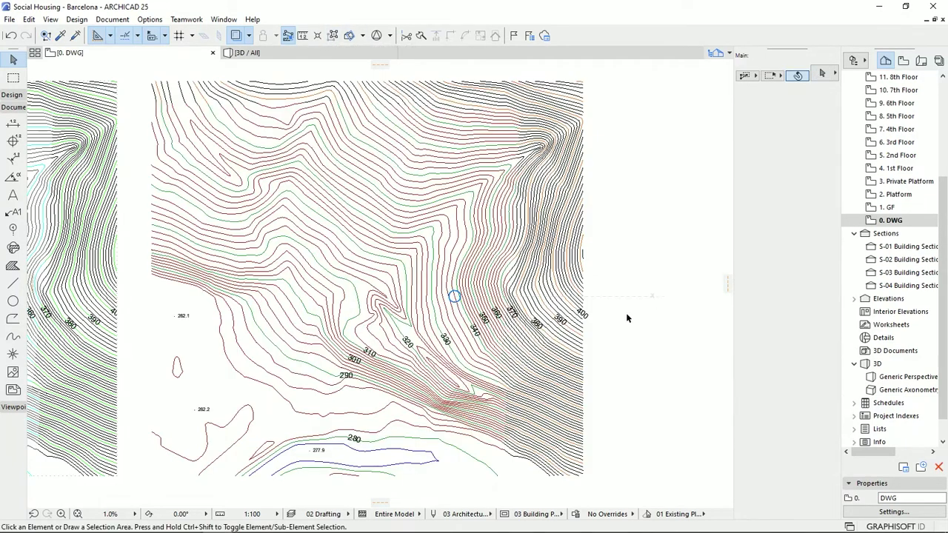
{"action": "left_click", "coordinate": [381, 256]}
{"action": "key", "text": "Tab"}
{"action": "key", "text": "Tab"}
{"action": "key", "text": "Tab"}
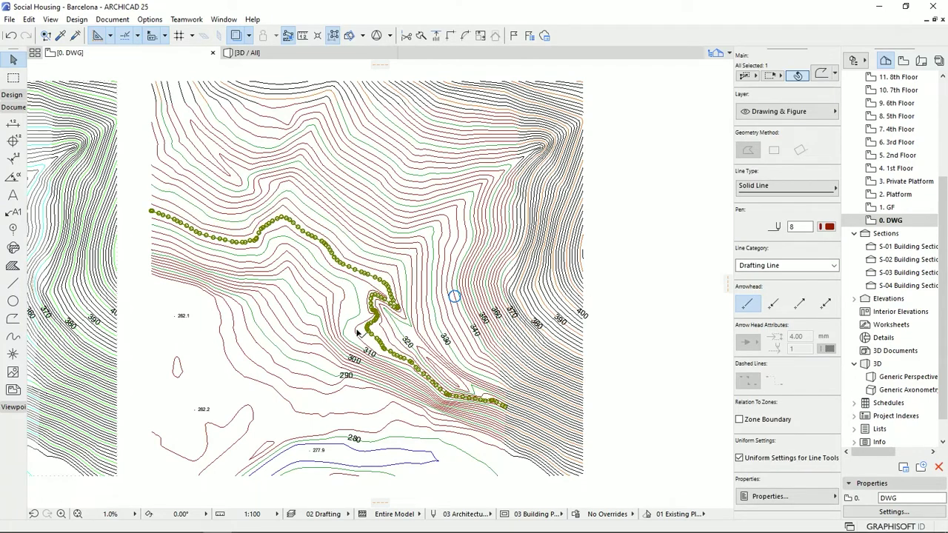
{"action": "left_click", "coordinate": [331, 38]}
{"action": "left_click", "coordinate": [623, 359]}
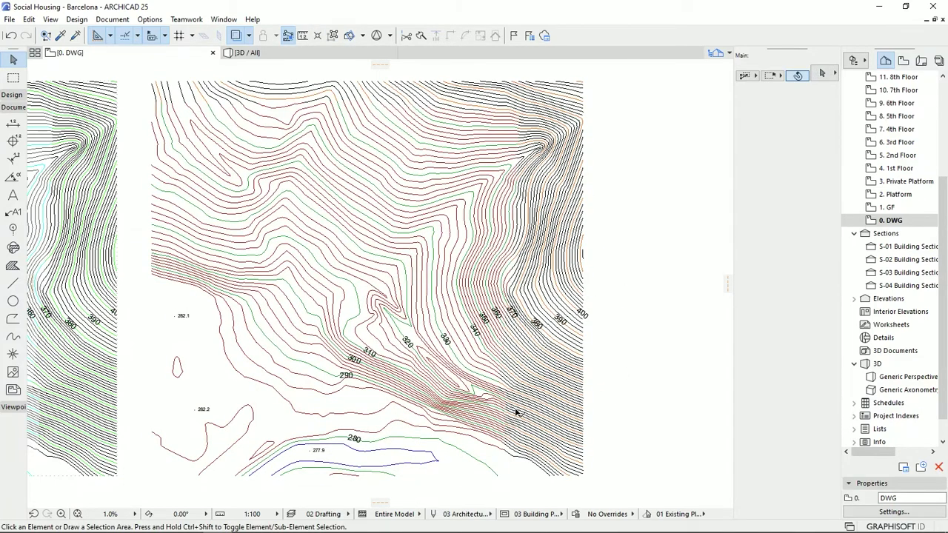
Draw a rectangular terrain mesh of about 1456 by 1339 m over the exploded contour map with the Mesh tool.
{"action": "left_click", "coordinate": [14, 96]}
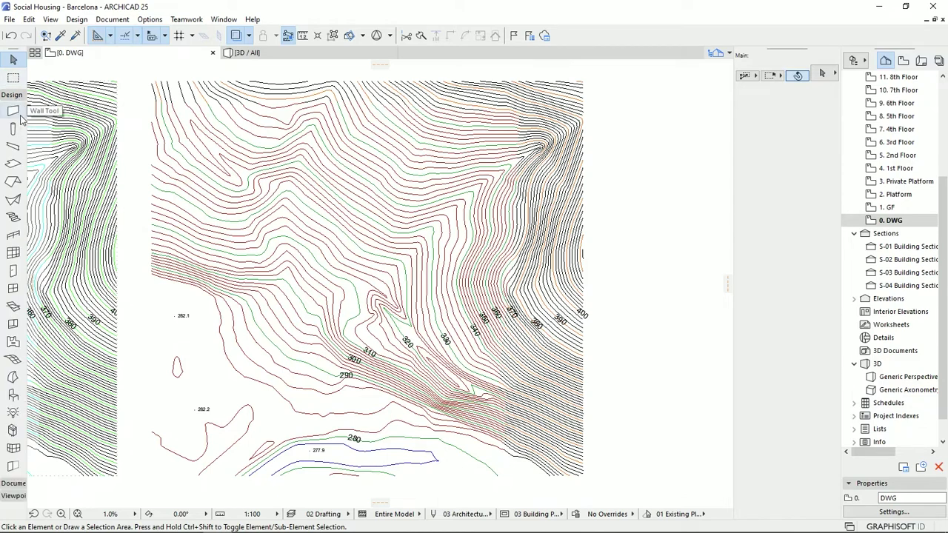
{"action": "left_click", "coordinate": [13, 360]}
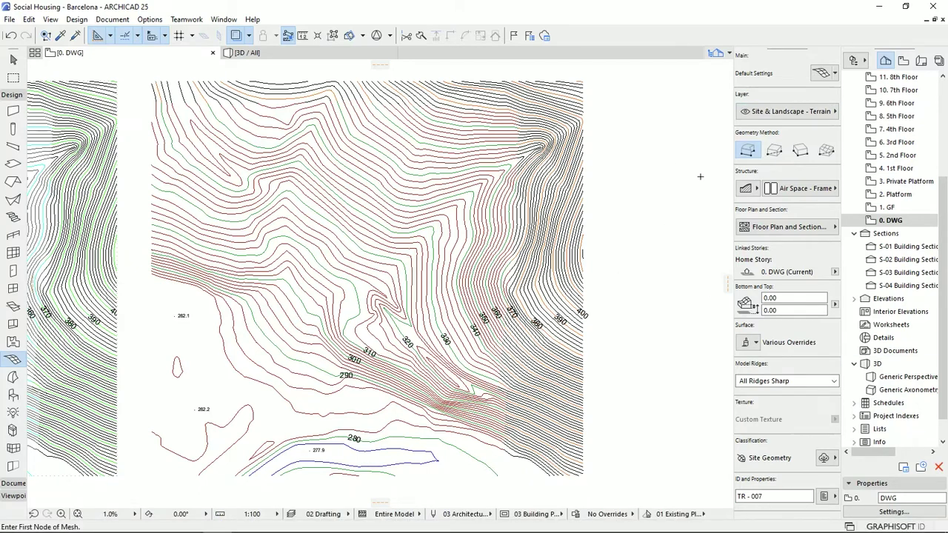
{"action": "left_click", "coordinate": [774, 150]}
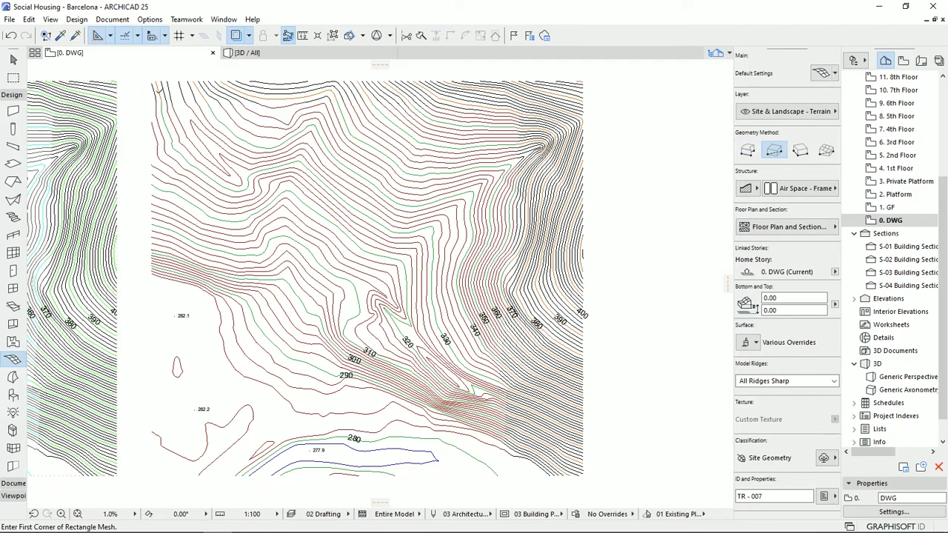
{"action": "left_click", "coordinate": [155, 84]}
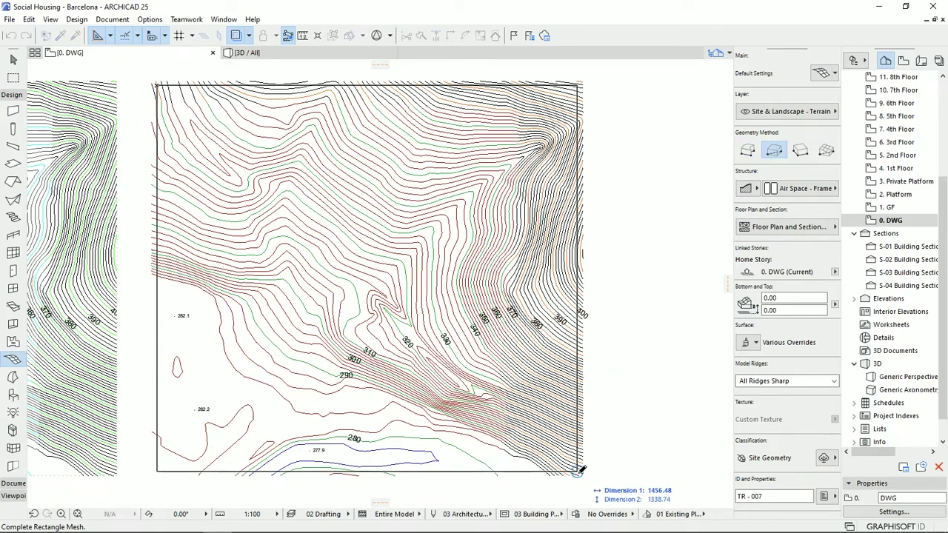
{"action": "left_click", "coordinate": [581, 469]}
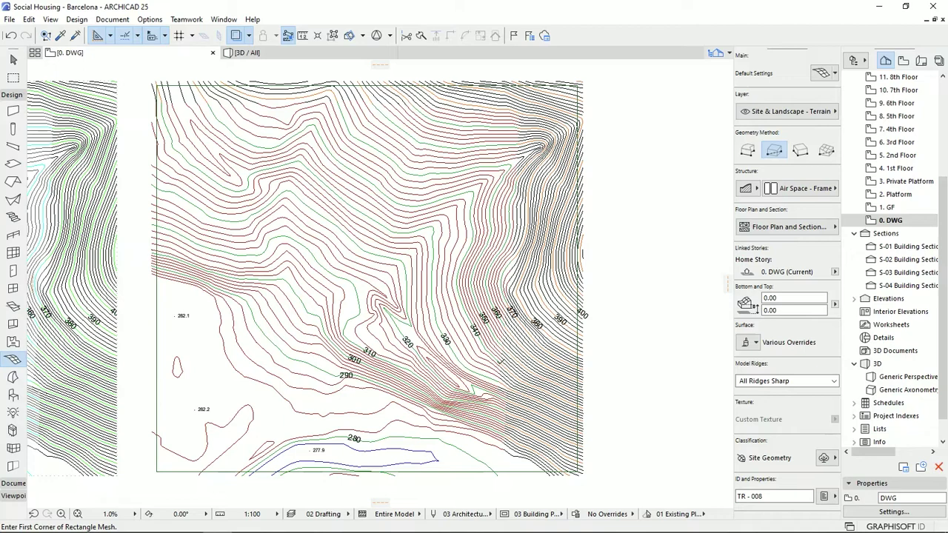
Select the new terrain mesh and set its height to 10.00 m.
{"action": "left_click", "coordinate": [13, 60]}
{"action": "left_click", "coordinate": [170, 338]}
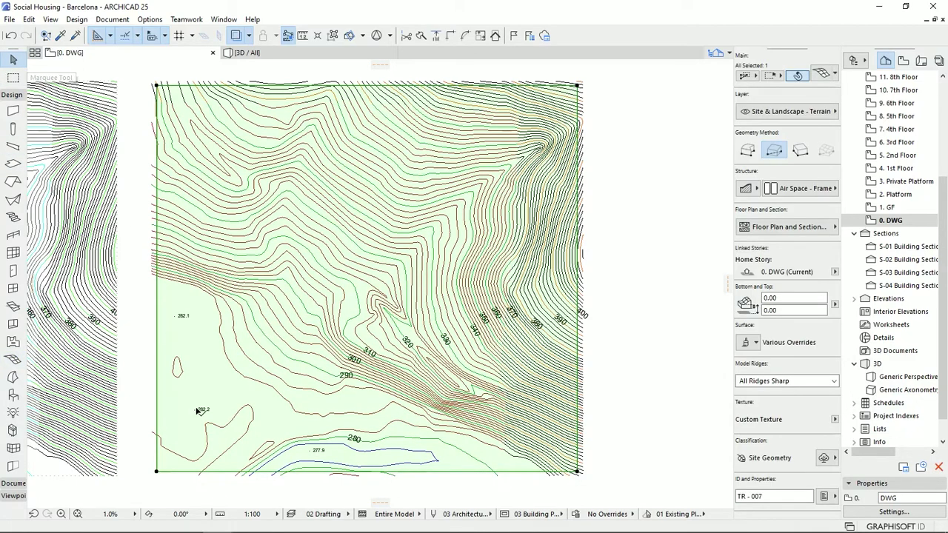
{"action": "left_click", "coordinate": [793, 297]}
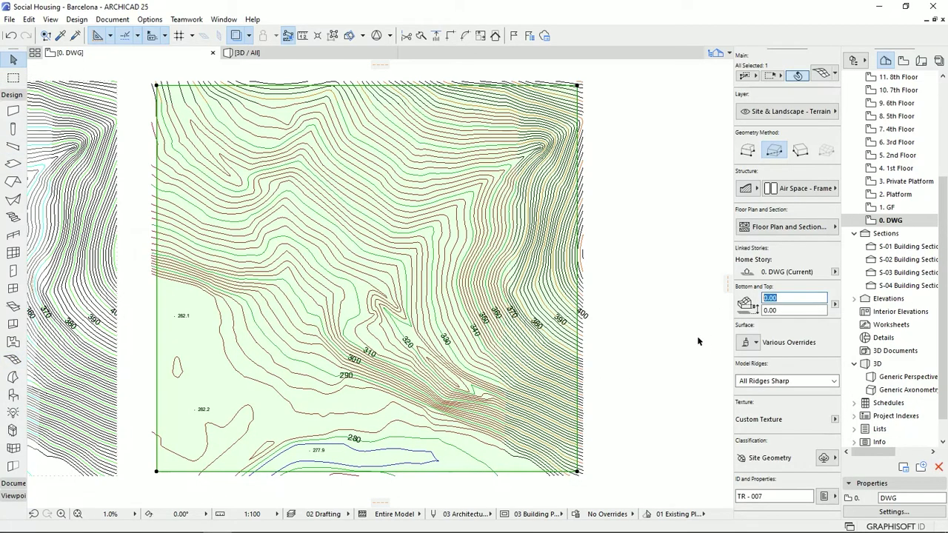
{"action": "type", "text": "10.00"}
{"action": "key", "text": "Return"}
In the 3D view, override the terrain mesh's edge surface with Earth - Brown.
{"action": "left_click", "coordinate": [263, 53]}
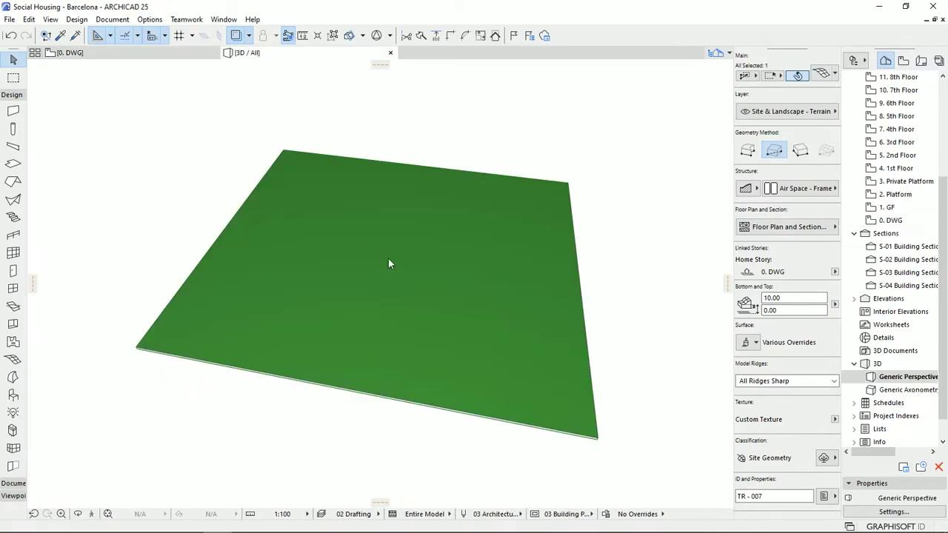
{"action": "middle_click_drag", "start_coordinate": [353, 260], "coordinate": [446, 289], "text": "shift"}
{"action": "left_click", "coordinate": [467, 318]}
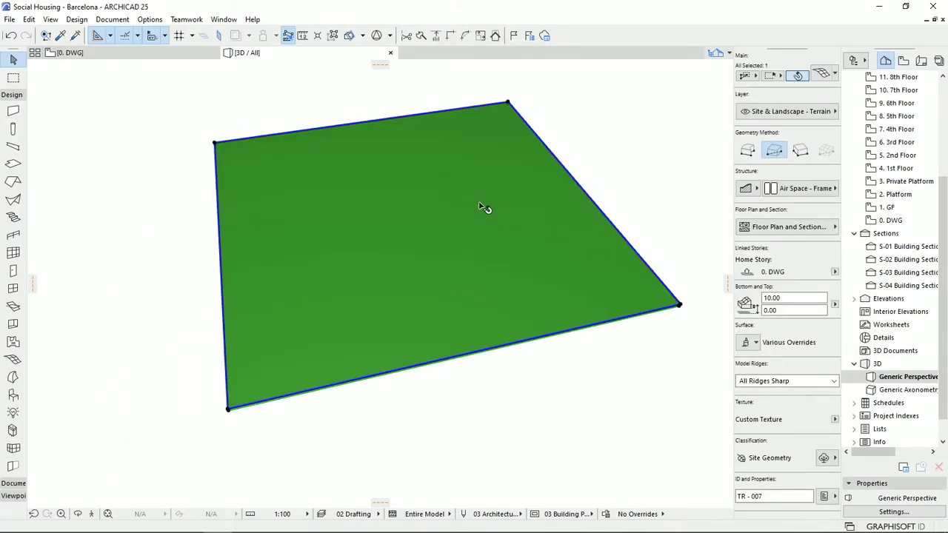
{"action": "left_click", "coordinate": [748, 343]}
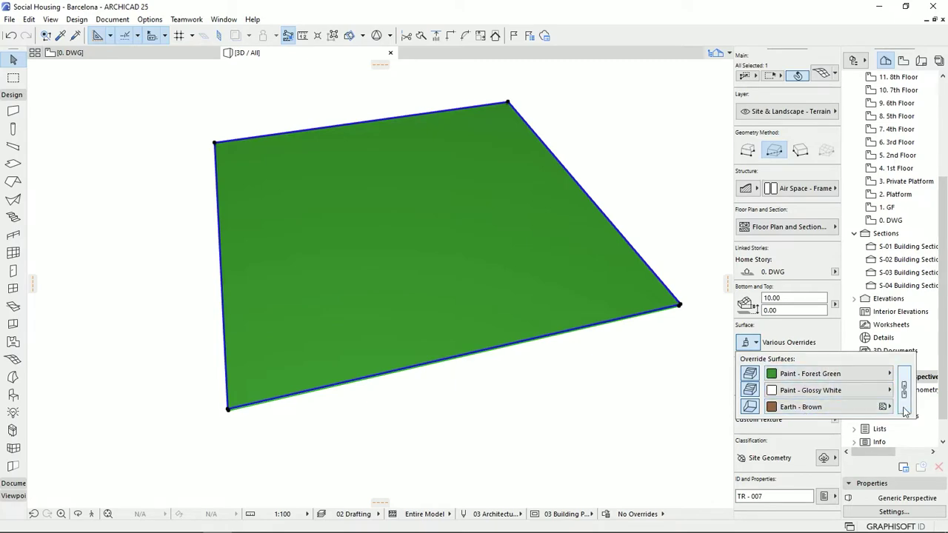
{"action": "left_click", "coordinate": [824, 393]}
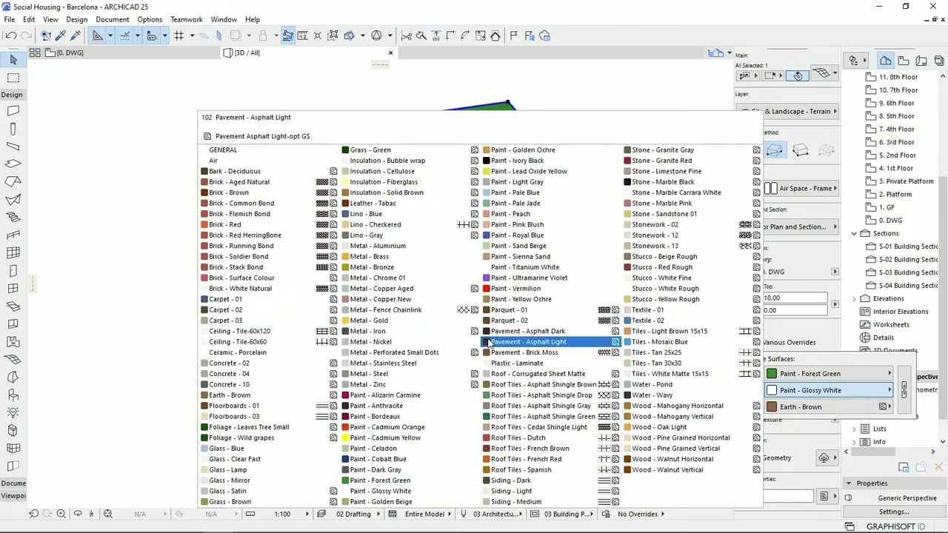
{"action": "left_click", "coordinate": [284, 400]}
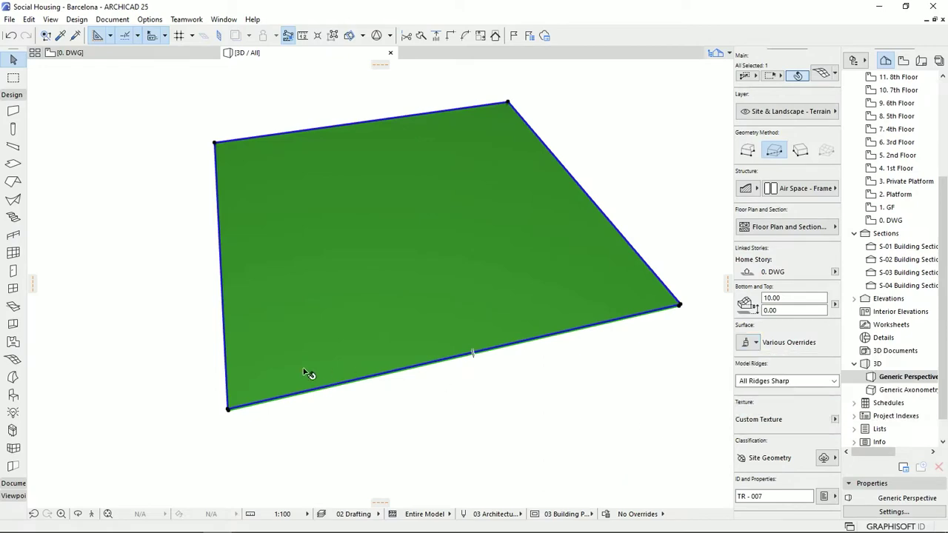
{"action": "middle_click_drag", "start_coordinate": [311, 375], "coordinate": [382, 292], "text": "shift"}
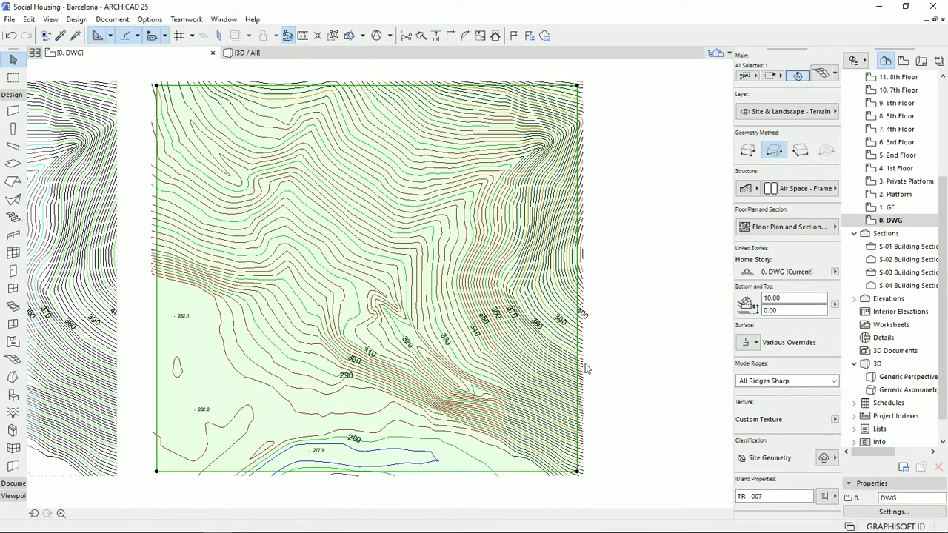
On the DWG floor plan, add the winding contour just below the 282.2 spot height as mesh points, fitted to user ridges.
{"action": "left_click", "coordinate": [12, 359]}
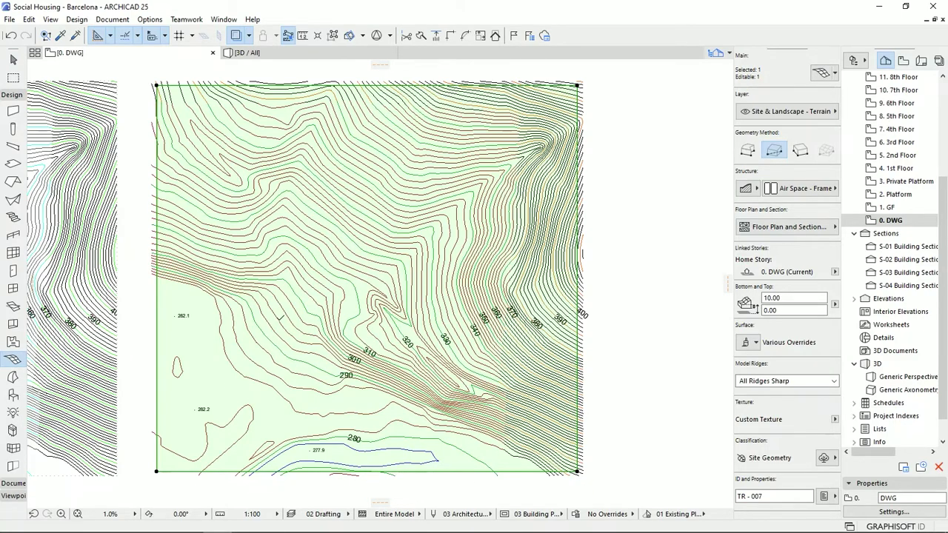
{"action": "scroll", "coordinate": [221, 389], "scroll_direction": "up", "scroll_amount": 4}
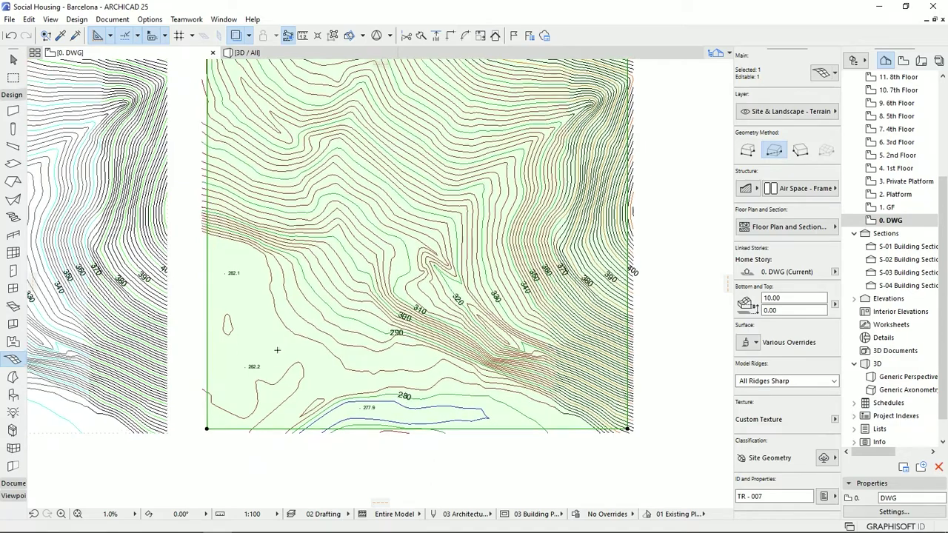
{"action": "scroll", "coordinate": [223, 391], "scroll_direction": "up", "scroll_amount": 2}
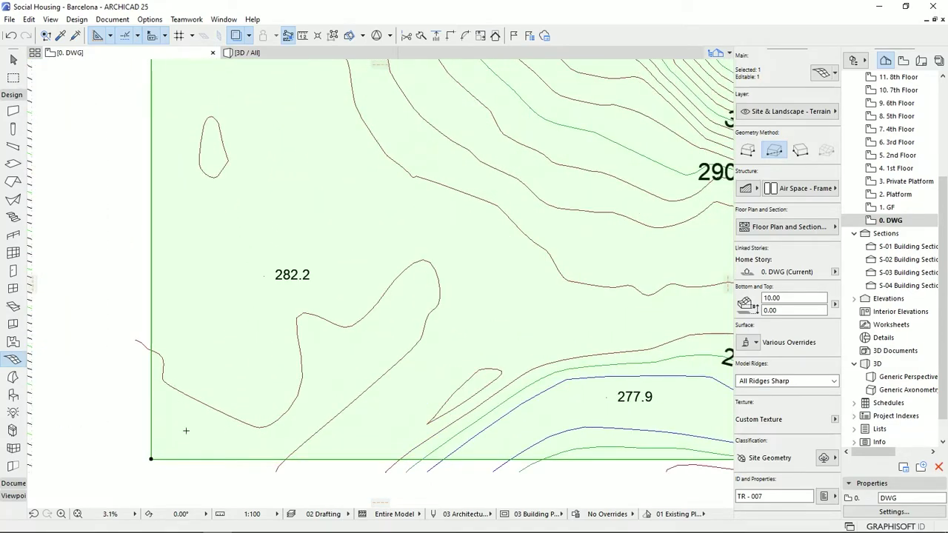
{"action": "left_click", "coordinate": [357, 324]}
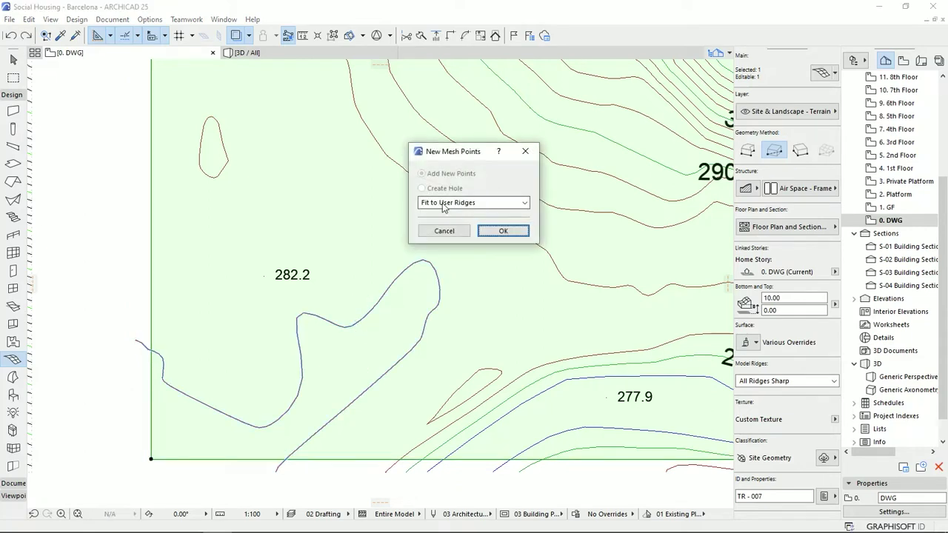
{"action": "left_click", "coordinate": [464, 202]}
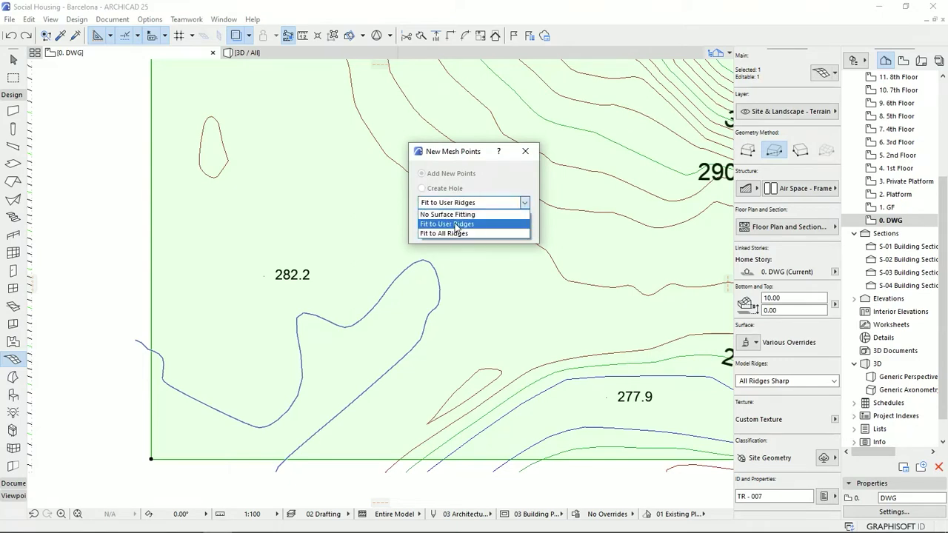
{"action": "left_click", "coordinate": [457, 225]}
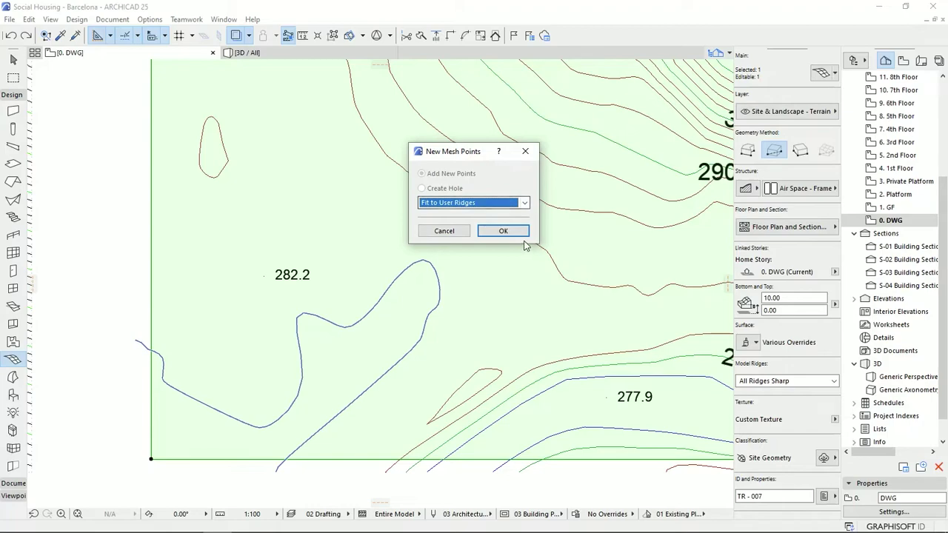
{"action": "left_click", "coordinate": [503, 231]}
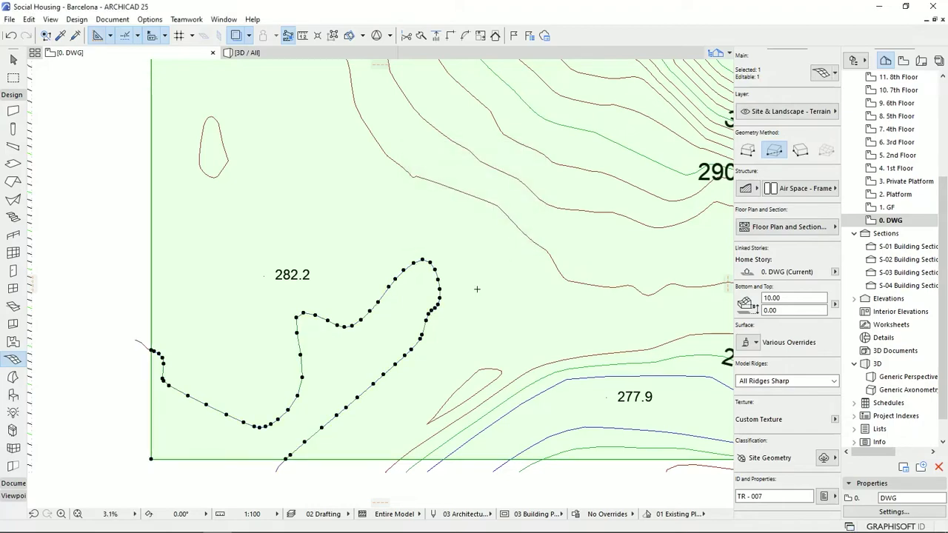
Add the small closed contour between the 282.1 and 282.2 spot heights to the mesh as new points.
{"action": "scroll", "coordinate": [242, 315], "scroll_direction": "down", "scroll_amount": 3}
{"action": "scroll", "coordinate": [318, 314], "scroll_direction": "down", "scroll_amount": 1}
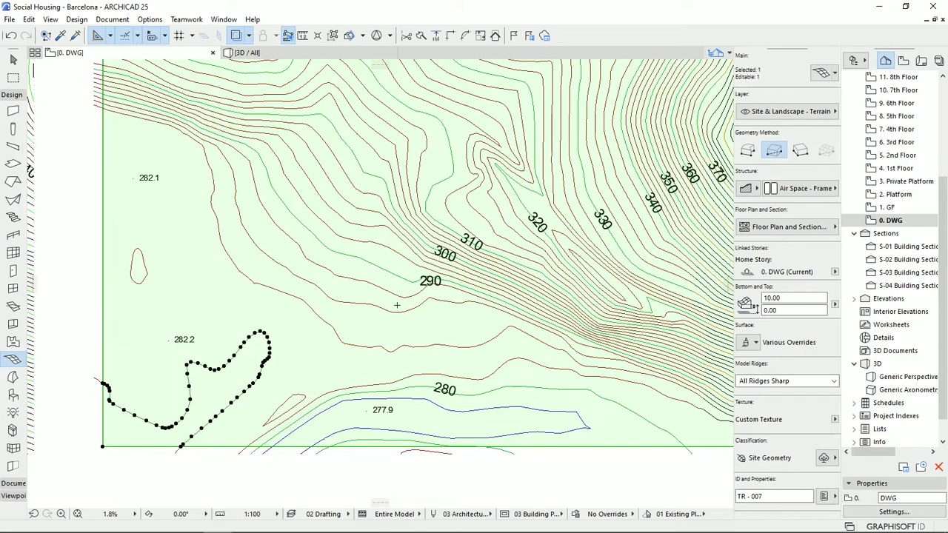
{"action": "left_click", "coordinate": [147, 284]}
{"action": "left_click", "coordinate": [503, 231]}
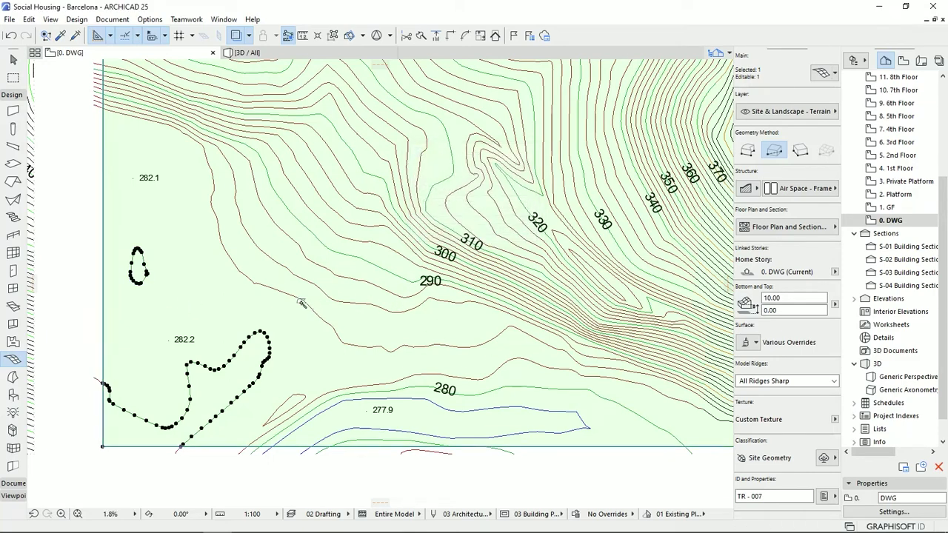
Add the two long contours running between the 290 and 280 labels to the mesh as points fitted to user ridges.
{"action": "left_click", "coordinate": [311, 310]}
{"action": "left_click", "coordinate": [503, 231]}
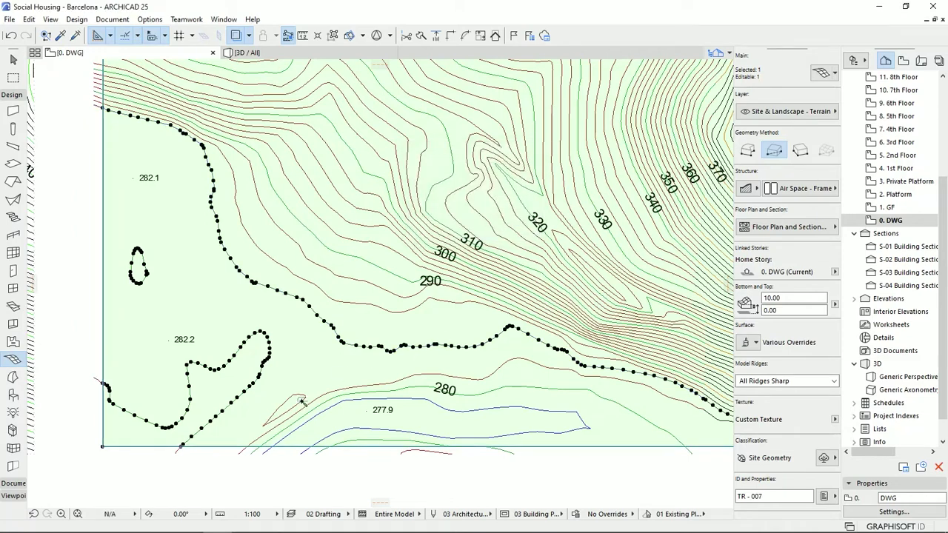
{"action": "left_click", "coordinate": [341, 397]}
{"action": "left_click", "coordinate": [503, 231]}
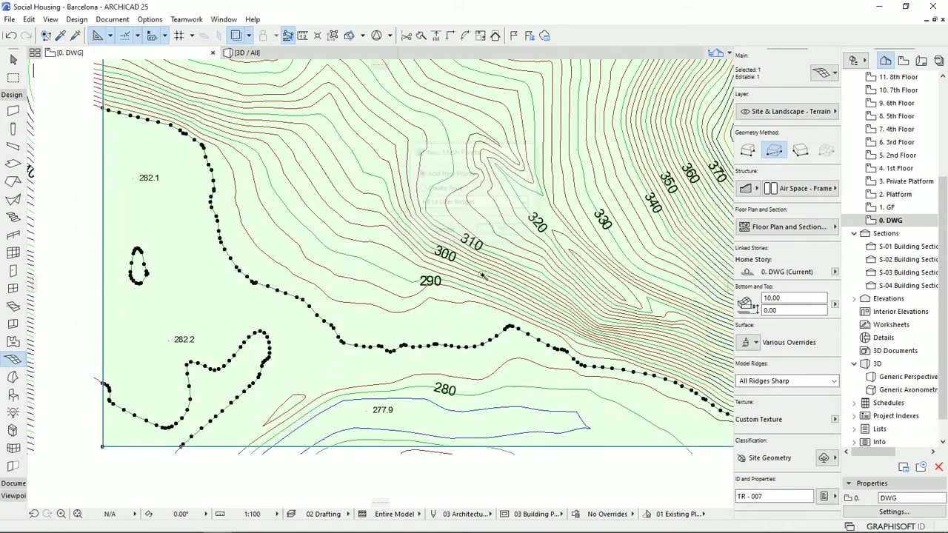
{"action": "left_click", "coordinate": [391, 385]}
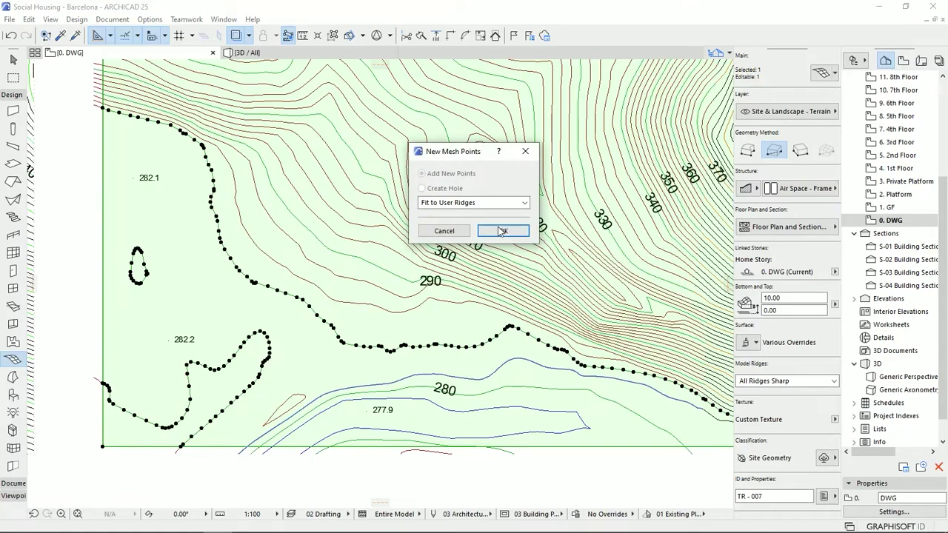
{"action": "left_click", "coordinate": [503, 231]}
Select individual contour polylines near the 320 and 330 labels to check whether each one is continuous.
{"action": "middle_click_drag", "start_coordinate": [478, 283], "coordinate": [343, 298]}
{"action": "scroll", "coordinate": [580, 286], "scroll_direction": "up", "scroll_amount": 5}
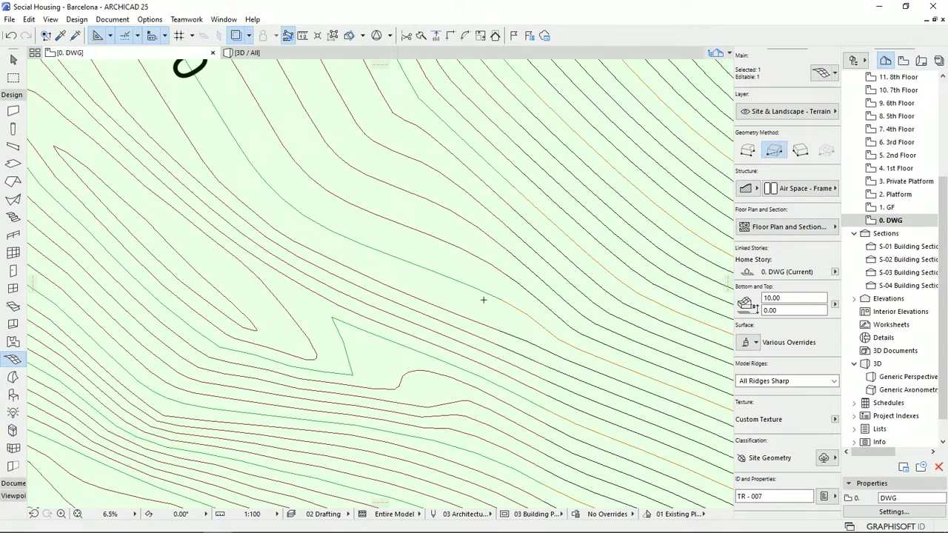
{"action": "key", "text": "Escape"}
{"action": "key", "text": "ctrl+a"}
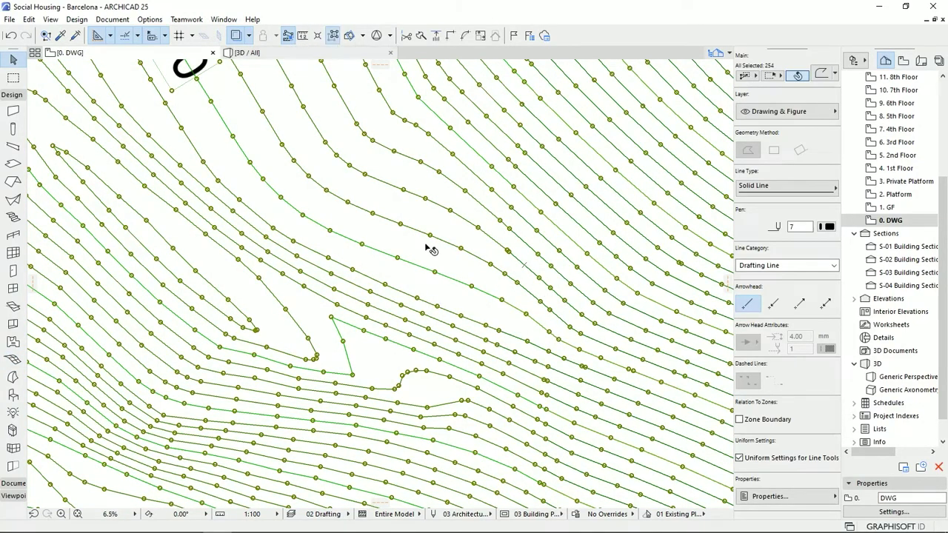
{"action": "left_click", "coordinate": [560, 327]}
{"action": "left_click", "coordinate": [557, 326]}
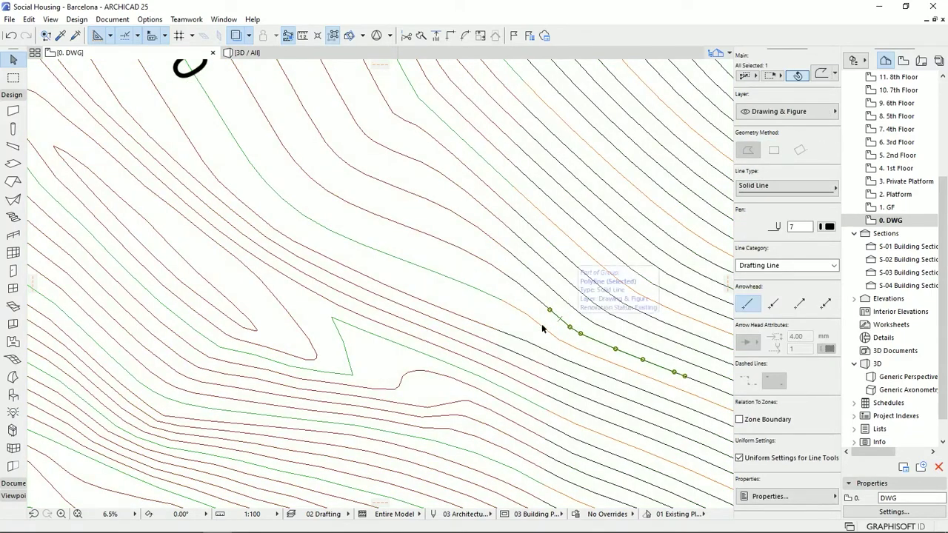
{"action": "left_click", "coordinate": [475, 257]}
{"action": "left_click", "coordinate": [370, 192]}
{"action": "left_click", "coordinate": [360, 206]}
{"action": "left_click", "coordinate": [382, 340]}
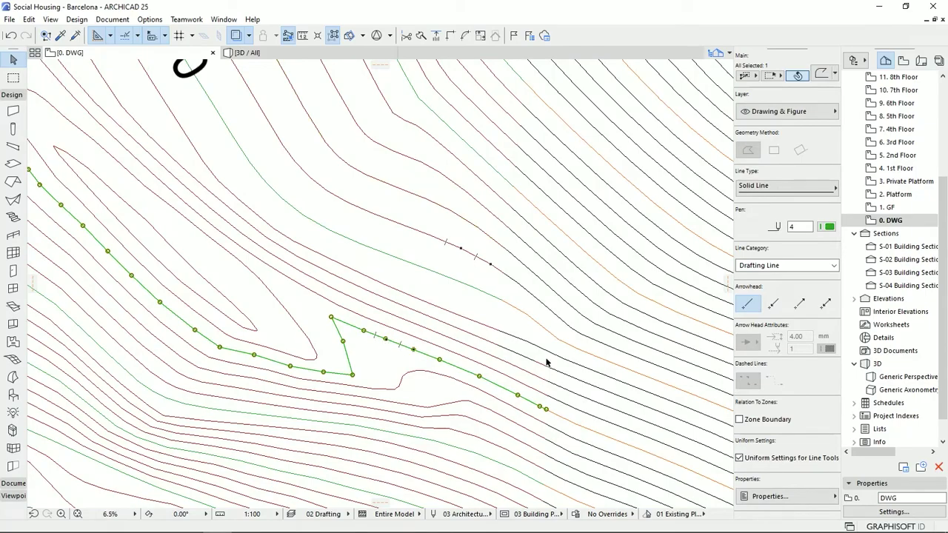
{"action": "scroll", "coordinate": [451, 354], "scroll_direction": "down", "scroll_amount": 5}
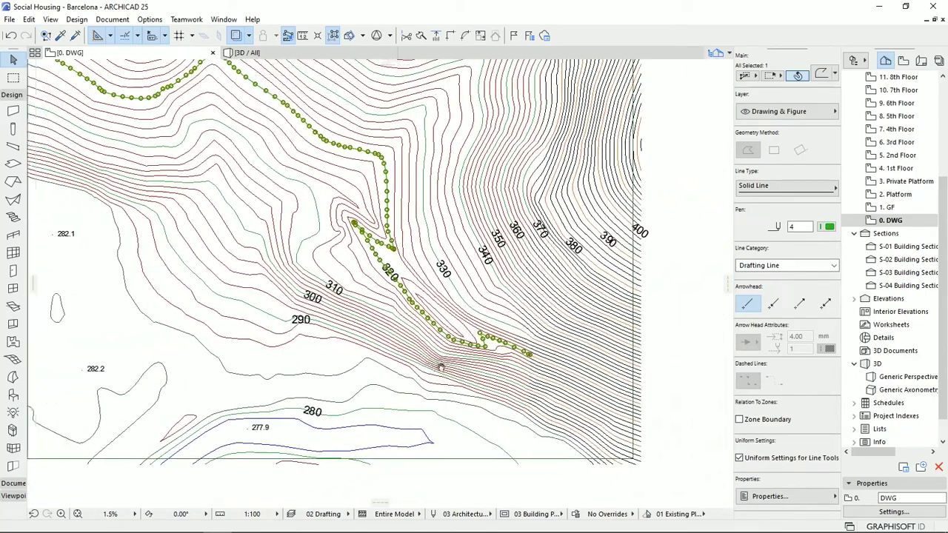
Reselect the terrain mesh and add the small closed contour and the contours around the 277.9 spot height, fitted to user ridges.
{"action": "scroll", "coordinate": [503, 370], "scroll_direction": "up", "scroll_amount": 2}
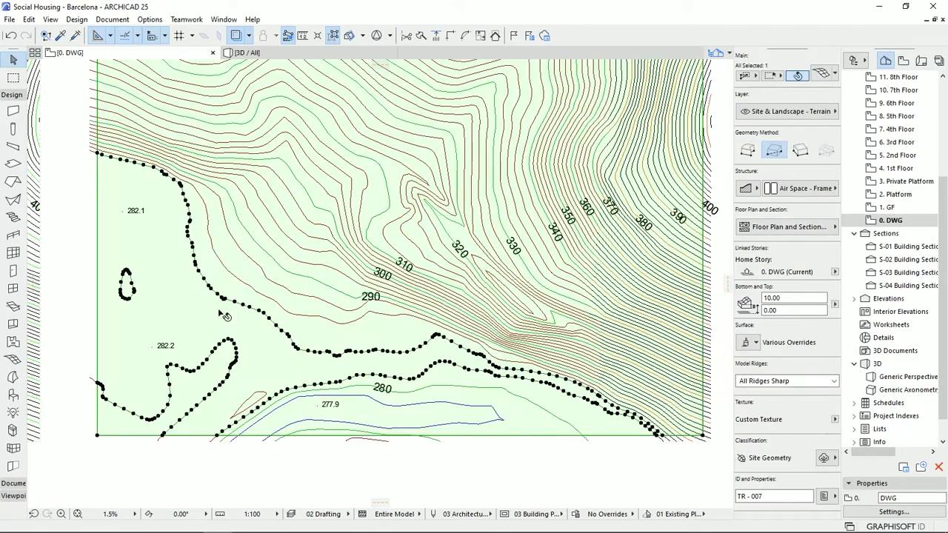
{"action": "scroll", "coordinate": [604, 364], "scroll_direction": "up", "scroll_amount": 3}
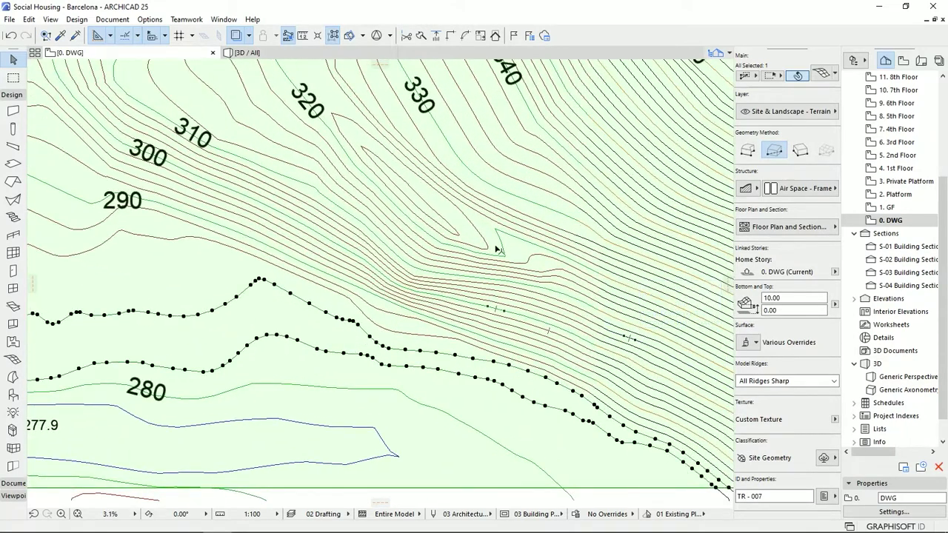
{"action": "scroll", "coordinate": [490, 219], "scroll_direction": "down", "scroll_amount": 2}
{"action": "middle_click_drag", "start_coordinate": [490, 222], "coordinate": [585, 301]}
{"action": "middle_click_drag", "start_coordinate": [234, 216], "coordinate": [330, 224]}
{"action": "middle_click_drag", "start_coordinate": [567, 303], "coordinate": [588, 289]}
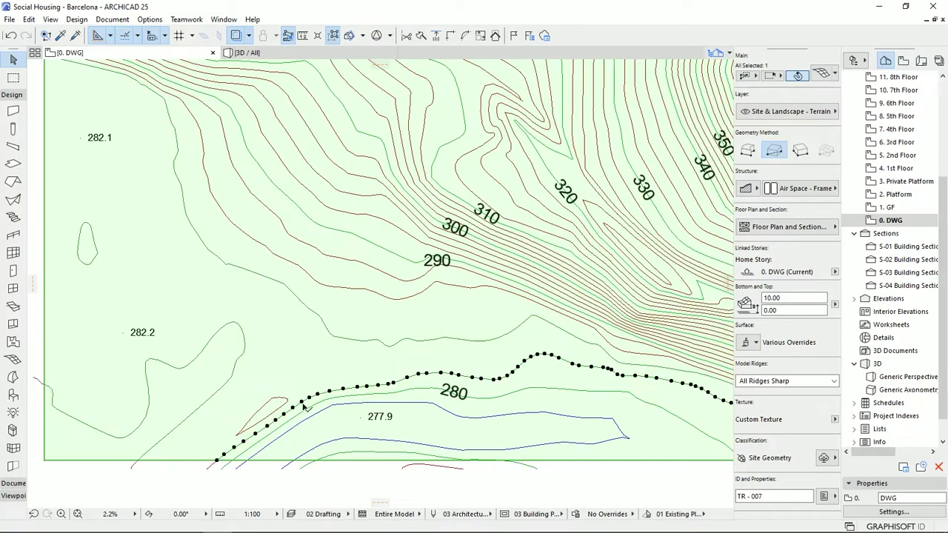
{"action": "left_click", "coordinate": [12, 359]}
{"action": "left_click", "coordinate": [263, 418]}
{"action": "left_click", "coordinate": [503, 230]}
{"action": "left_click", "coordinate": [348, 439]}
{"action": "left_click", "coordinate": [503, 230]}
{"action": "left_click", "coordinate": [334, 395]}
{"action": "left_click", "coordinate": [503, 230]}
{"action": "left_click", "coordinate": [399, 453]}
{"action": "left_click", "coordinate": [503, 231]}
Add the contours from just below the 290 label up to those between 310 and 320 as mesh points fitted to user ridges.
{"action": "left_click", "coordinate": [396, 299]}
{"action": "left_click", "coordinate": [503, 231]}
{"action": "left_click", "coordinate": [403, 275]}
{"action": "left_click", "coordinate": [490, 228]}
{"action": "middle_click_drag", "start_coordinate": [434, 259], "coordinate": [333, 391]}
{"action": "left_click", "coordinate": [335, 359]}
{"action": "left_click", "coordinate": [493, 229]}
{"action": "left_click", "coordinate": [333, 346]}
{"action": "left_click", "coordinate": [503, 230]}
{"action": "left_click", "coordinate": [345, 330]}
{"action": "left_click", "coordinate": [503, 231]}
{"action": "left_click", "coordinate": [356, 311]}
{"action": "left_click", "coordinate": [503, 230]}
{"action": "left_click", "coordinate": [381, 295]}
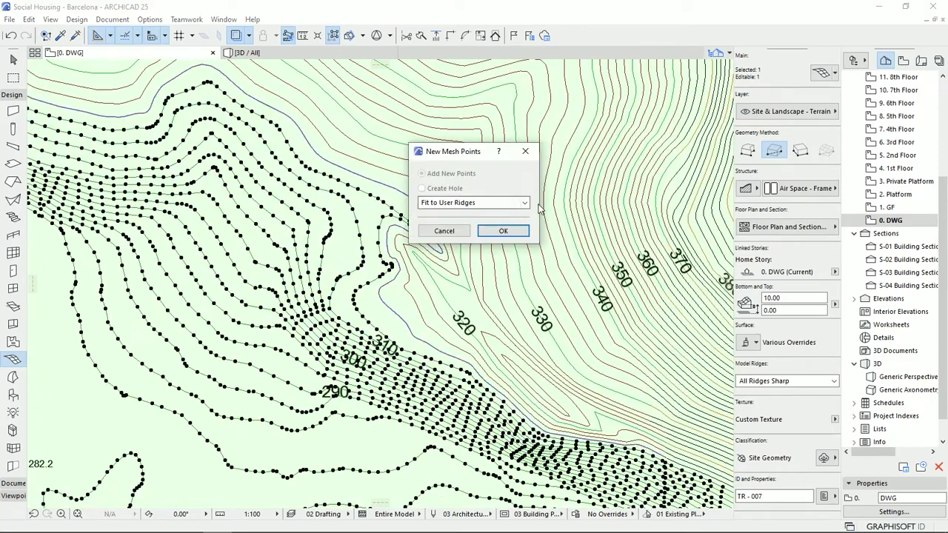
{"action": "left_click", "coordinate": [503, 231]}
Add the contours from the 320 label up to about the 350 label to the mesh, fitted to user ridges.
{"action": "left_click", "coordinate": [501, 294]}
{"action": "left_click", "coordinate": [503, 231]}
{"action": "left_click", "coordinate": [511, 289]}
{"action": "left_click", "coordinate": [503, 230]}
{"action": "left_click", "coordinate": [527, 285]}
{"action": "left_click", "coordinate": [503, 230]}
{"action": "middle_click_drag", "start_coordinate": [571, 193], "coordinate": [300, 283]}
{"action": "left_click", "coordinate": [323, 185]}
{"action": "left_click", "coordinate": [503, 231]}
{"action": "left_click", "coordinate": [340, 175]}
{"action": "left_click", "coordinate": [503, 230]}
{"action": "left_click", "coordinate": [354, 165]}
{"action": "left_click", "coordinate": [503, 231]}
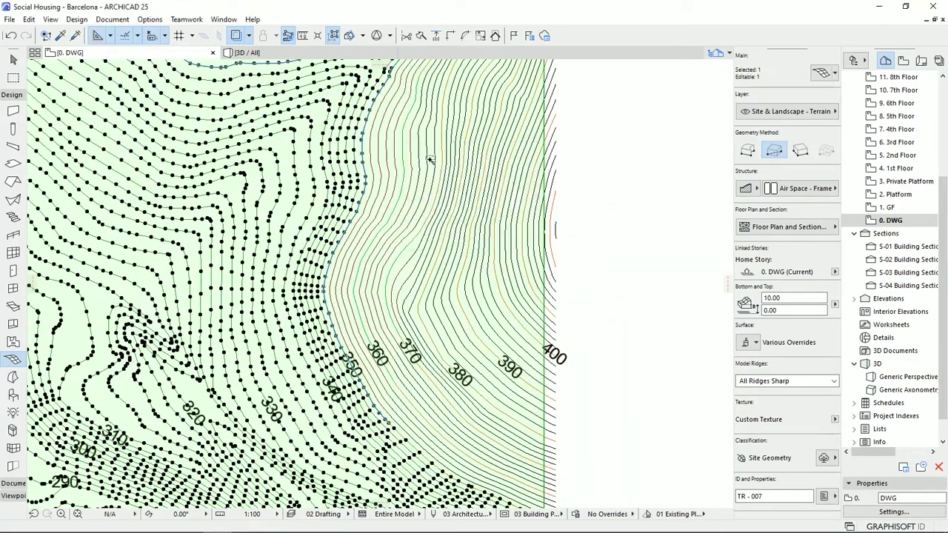
Add the contours from about the 360 label up to just past the 390 label as mesh points, fitted to user ridges.
{"action": "left_click", "coordinate": [377, 152]}
{"action": "left_click", "coordinate": [503, 231]}
{"action": "left_click", "coordinate": [381, 152]}
{"action": "left_click", "coordinate": [504, 231]}
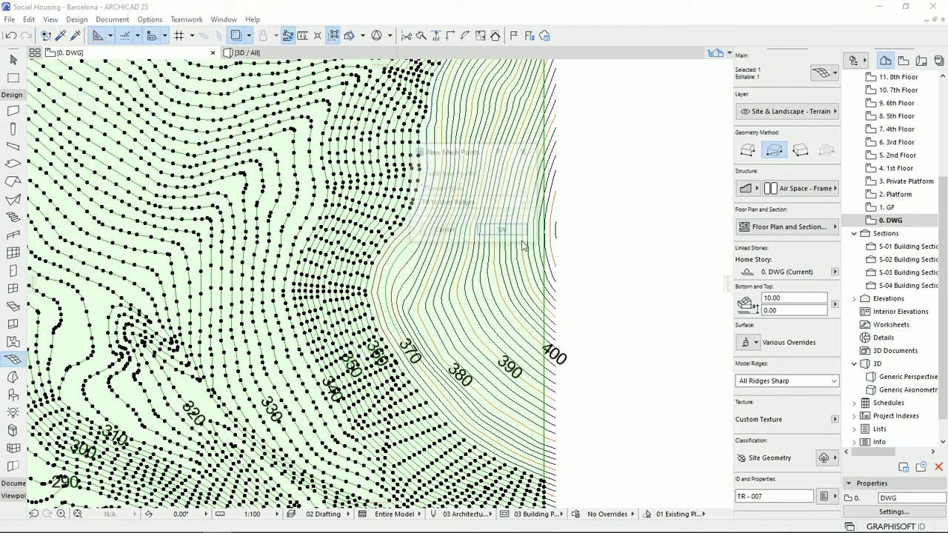
{"action": "left_click", "coordinate": [440, 197]}
{"action": "left_click", "coordinate": [503, 230]}
{"action": "left_click", "coordinate": [415, 292]}
{"action": "left_click", "coordinate": [503, 230]}
{"action": "left_click", "coordinate": [421, 291]}
{"action": "left_click", "coordinate": [503, 231]}
{"action": "left_click", "coordinate": [427, 292]}
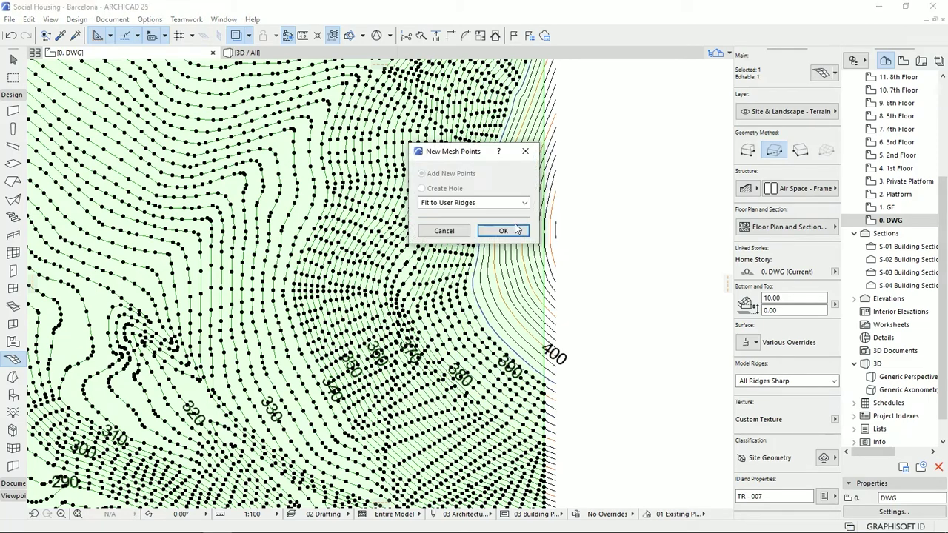
{"action": "left_click", "coordinate": [516, 232]}
Add the remaining contours along the mesh's edge near the 400 label and its northeast corner, fitted to user ridges.
{"action": "scroll", "coordinate": [547, 243], "scroll_direction": "up", "scroll_amount": 3}
{"action": "scroll", "coordinate": [538, 231], "scroll_direction": "down", "scroll_amount": 4}
{"action": "scroll", "coordinate": [565, 132], "scroll_direction": "up", "scroll_amount": 2}
{"action": "left_click", "coordinate": [493, 280]}
{"action": "left_click", "coordinate": [503, 231]}
{"action": "left_click", "coordinate": [494, 267]}
{"action": "left_click", "coordinate": [503, 231]}
{"action": "left_click", "coordinate": [509, 239]}
{"action": "left_click", "coordinate": [508, 236]}
{"action": "scroll", "coordinate": [571, 227], "scroll_direction": "up", "scroll_amount": 3}
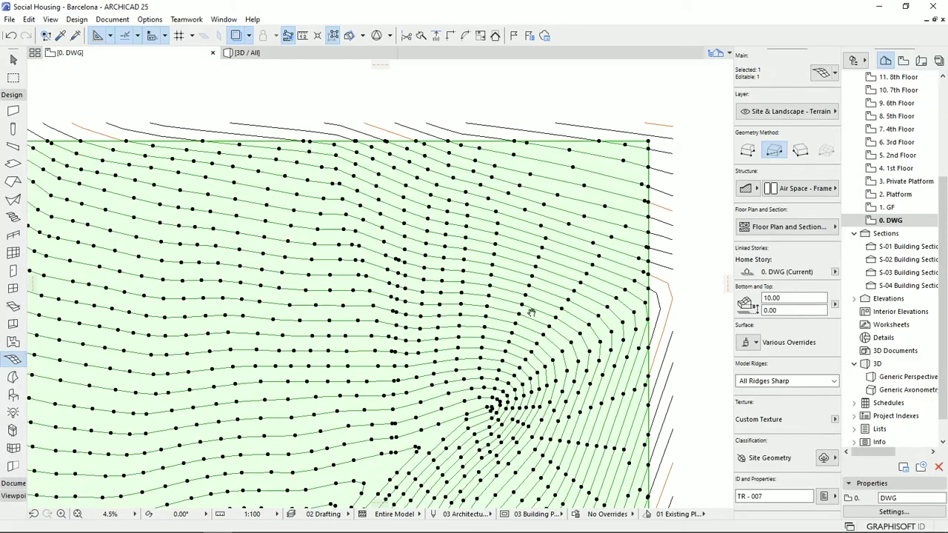
Examine the whole terrain mesh with its contour points on the floor plan and from several angles in the 3D view.
{"action": "scroll", "coordinate": [571, 227], "scroll_direction": "down", "scroll_amount": 6}
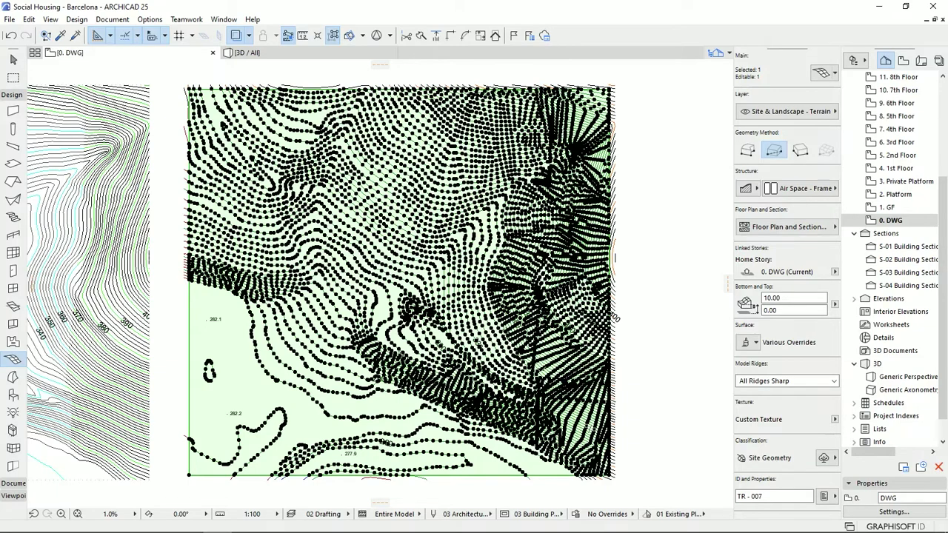
{"action": "middle_click_drag", "start_coordinate": [371, 296], "coordinate": [371, 304]}
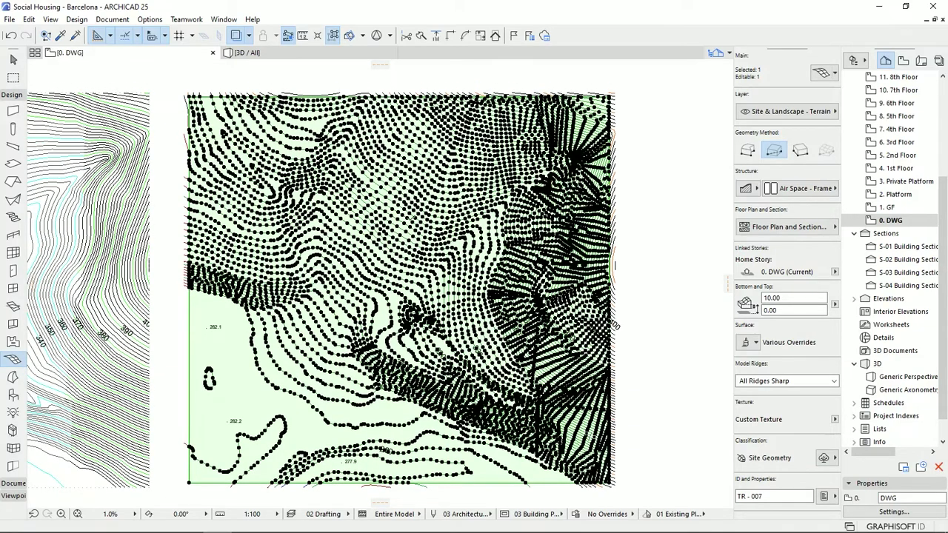
{"action": "left_click", "coordinate": [298, 51]}
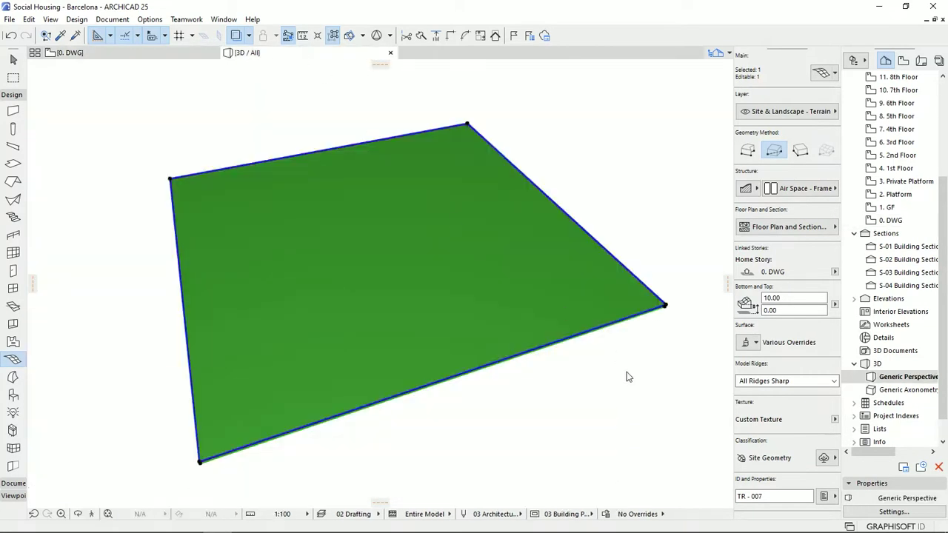
{"action": "middle_click_drag", "start_coordinate": [387, 369], "coordinate": [200, 262]}
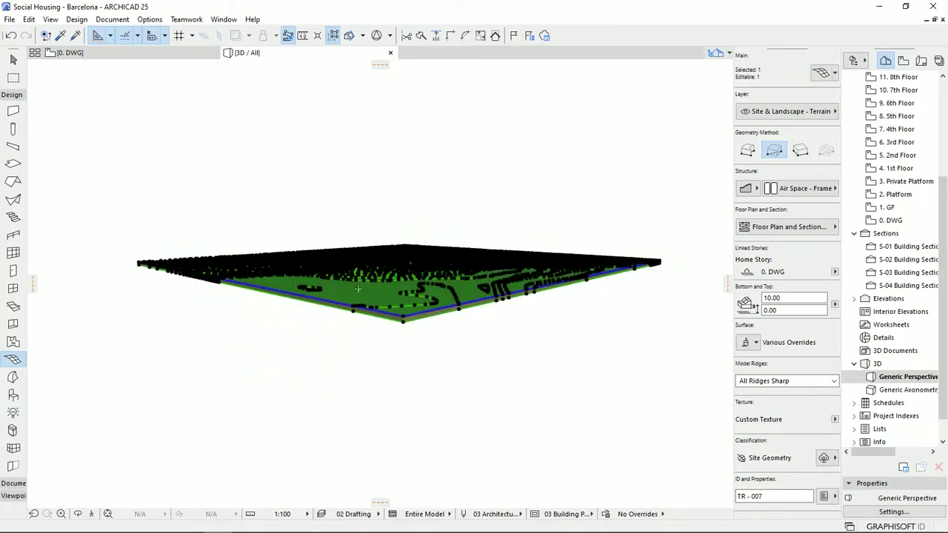
{"action": "middle_click_drag", "start_coordinate": [421, 297], "coordinate": [313, 356], "text": "shift"}
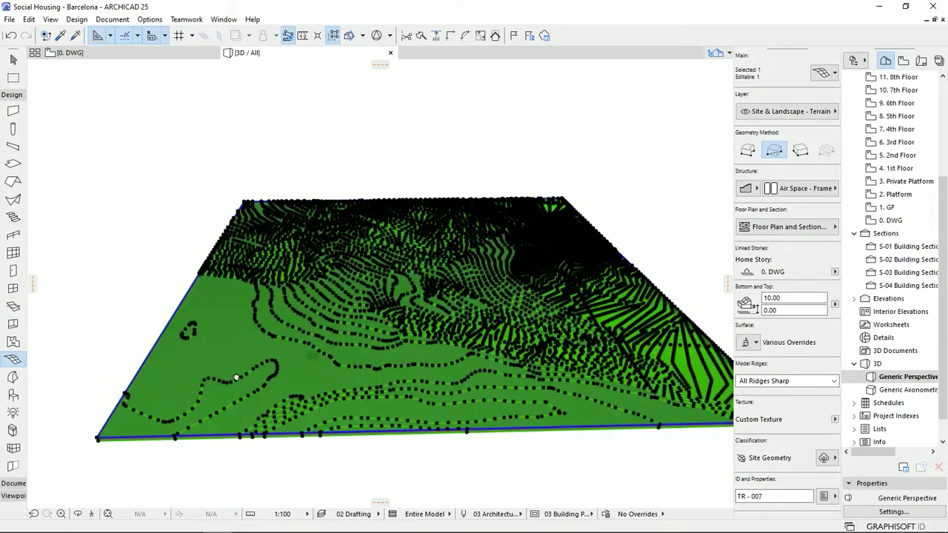
{"action": "middle_click_drag", "start_coordinate": [236, 350], "coordinate": [257, 349], "text": "shift"}
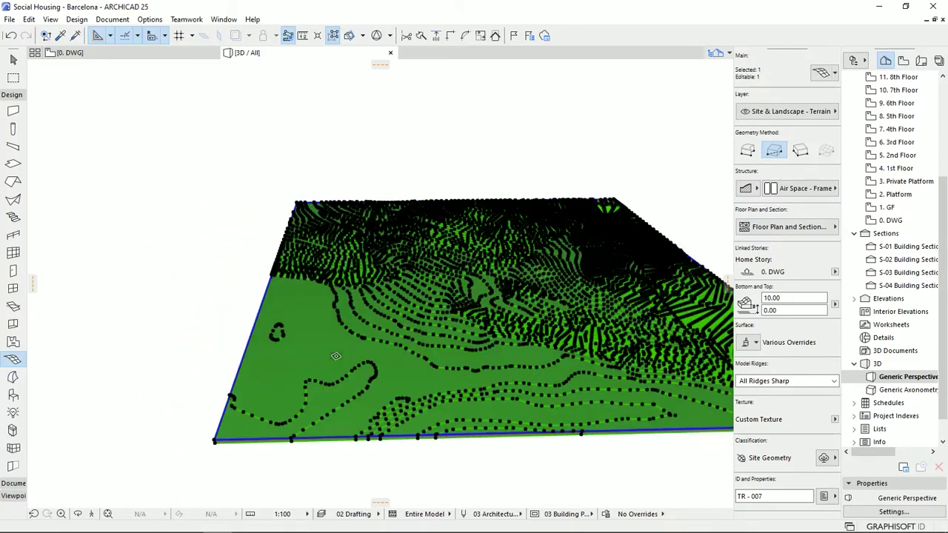
Return to the DWG floor plan and select only the mesh contour that runs through the 280 label.
{"action": "key", "text": "F2"}
{"action": "scroll", "coordinate": [350, 357], "scroll_direction": "up", "scroll_amount": 3}
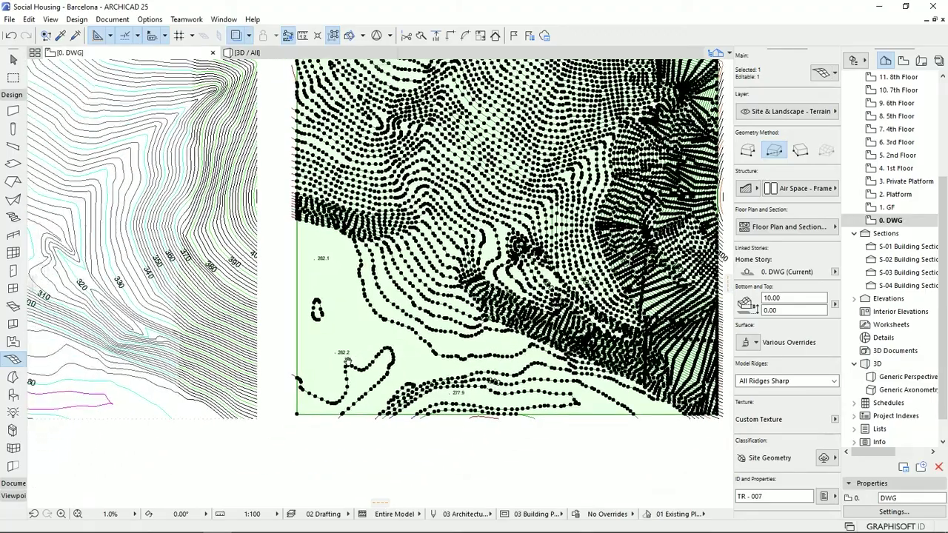
{"action": "scroll", "coordinate": [350, 357], "scroll_direction": "up", "scroll_amount": 4}
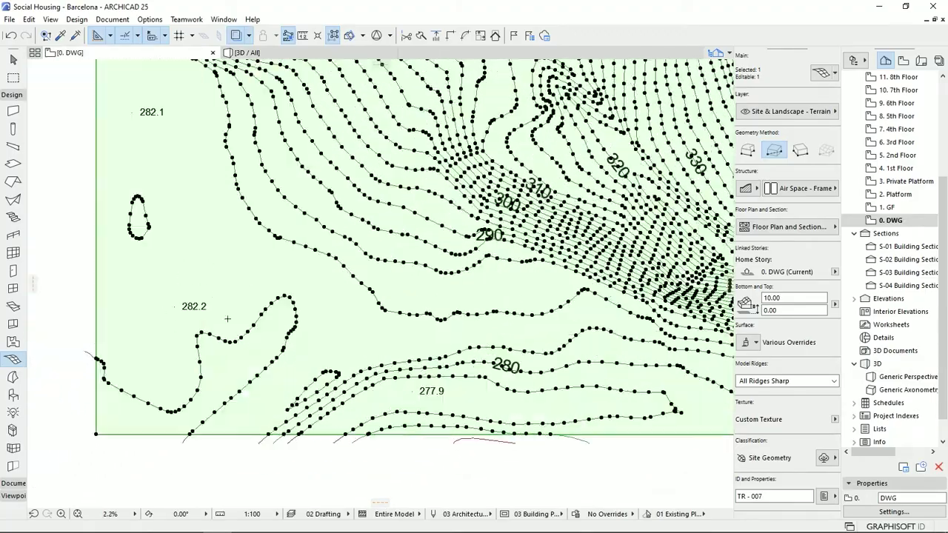
{"action": "middle_click_drag", "start_coordinate": [527, 382], "coordinate": [364, 386]}
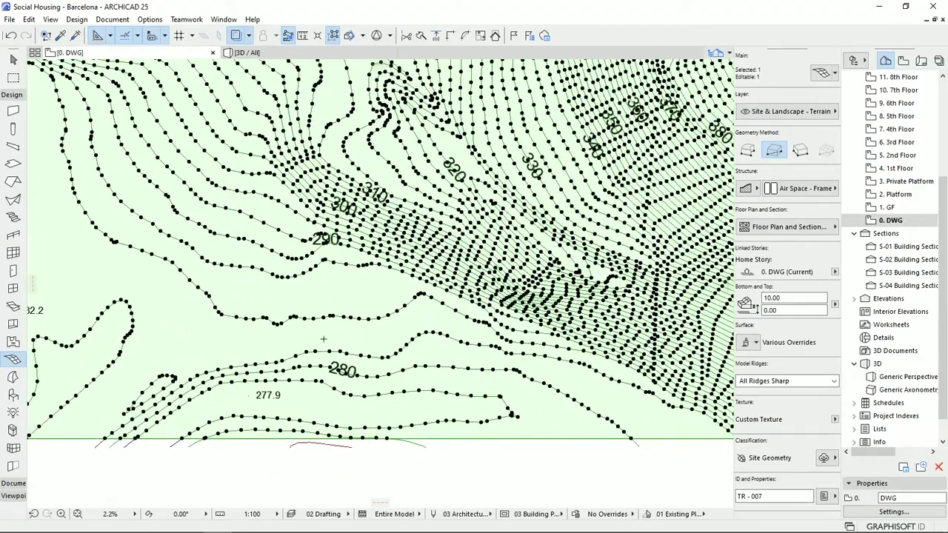
{"action": "scroll", "coordinate": [356, 383], "scroll_direction": "up", "scroll_amount": 3}
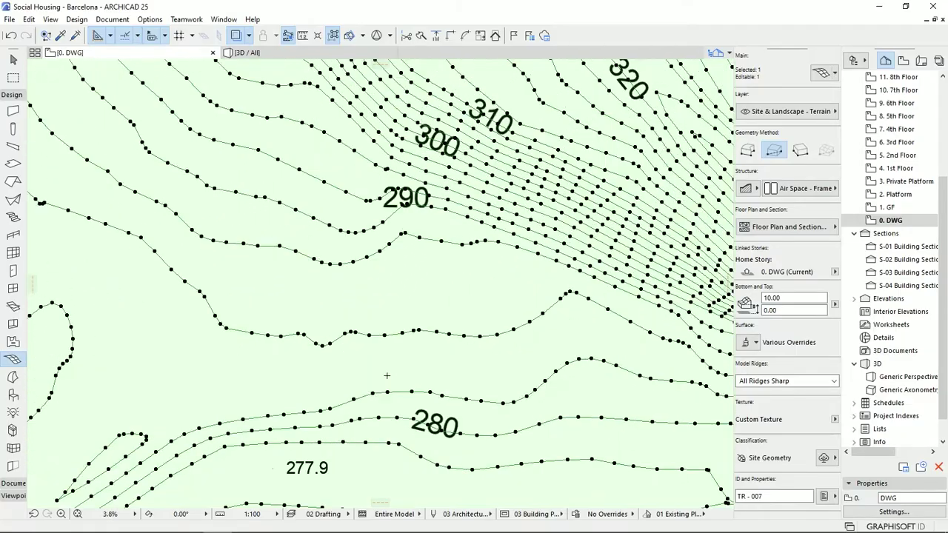
{"action": "scroll", "coordinate": [379, 358], "scroll_direction": "down", "scroll_amount": 3}
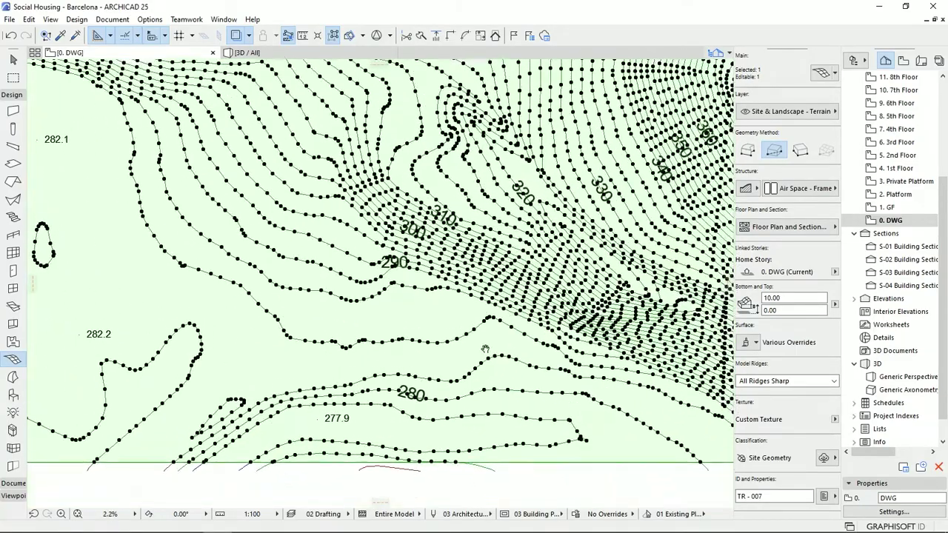
{"action": "scroll", "coordinate": [380, 366], "scroll_direction": "up", "scroll_amount": 3}
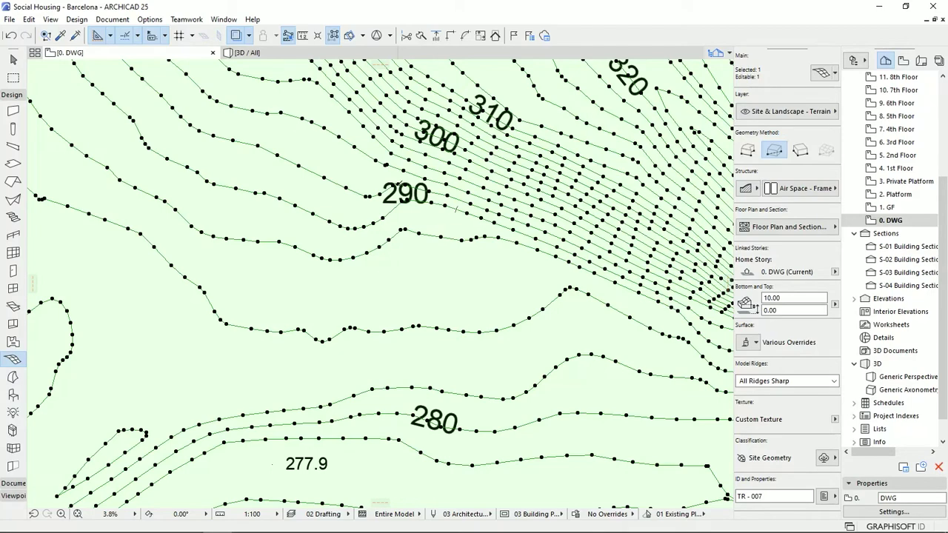
{"action": "middle_click_drag", "start_coordinate": [376, 458], "coordinate": [426, 362]}
{"action": "middle_click_drag", "start_coordinate": [442, 310], "coordinate": [429, 333]}
{"action": "key", "text": "w"}
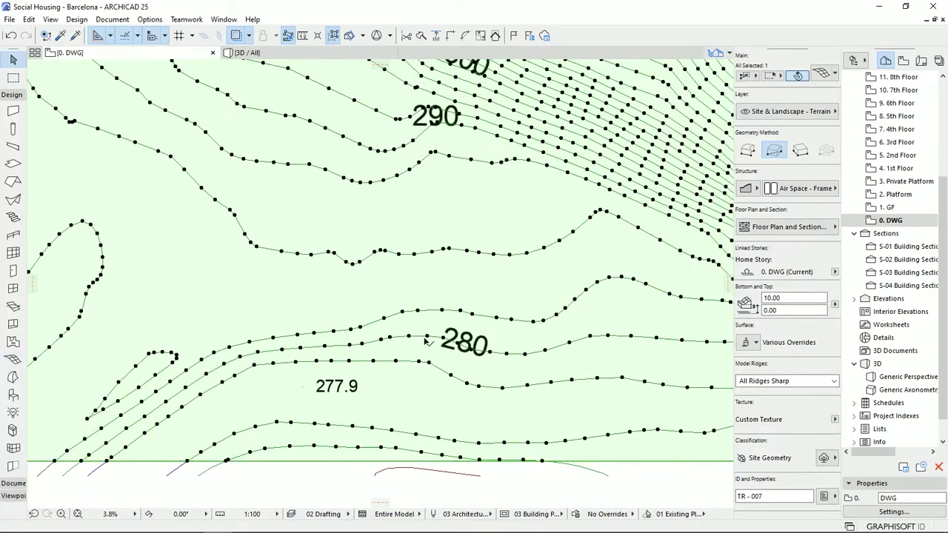
{"action": "left_click", "coordinate": [410, 337]}
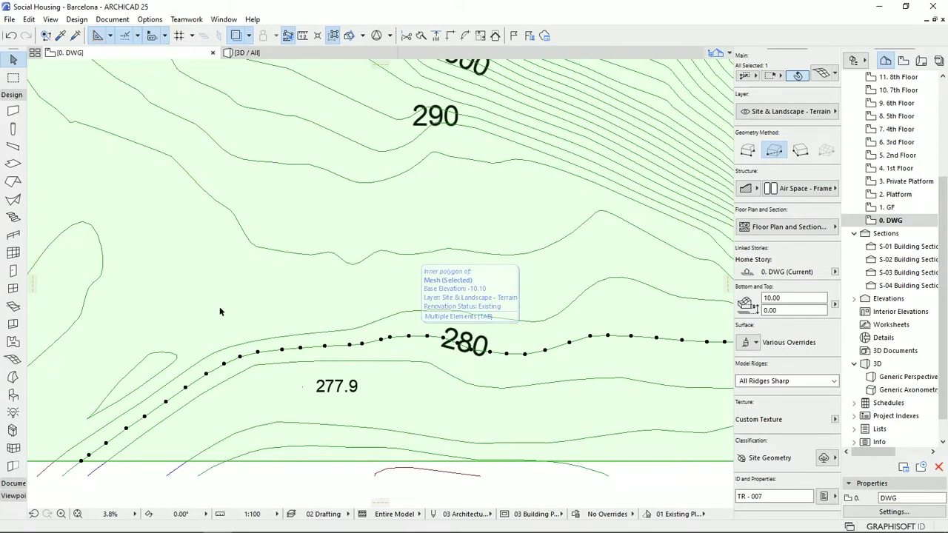
{"action": "middle_click_drag", "start_coordinate": [637, 334], "coordinate": [541, 328]}
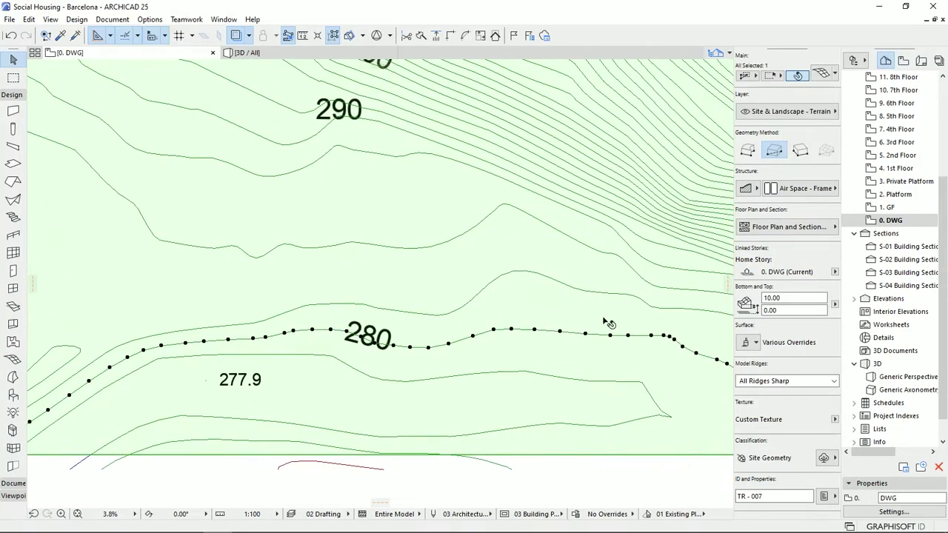
{"action": "middle_click_drag", "start_coordinate": [323, 327], "coordinate": [400, 343]}
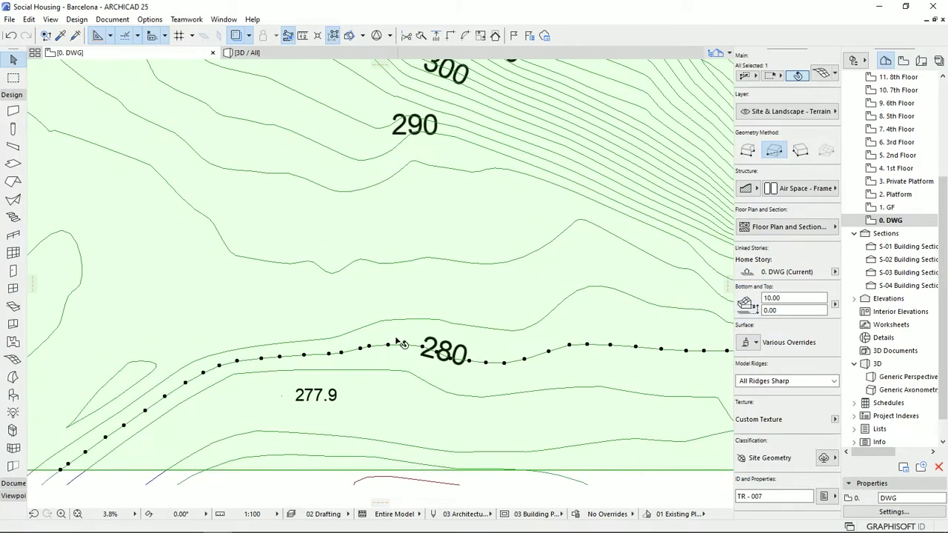
Set the height of all points on the 280 contour to 280, applying the elevation to the whole contour.
{"action": "left_click", "coordinate": [391, 346]}
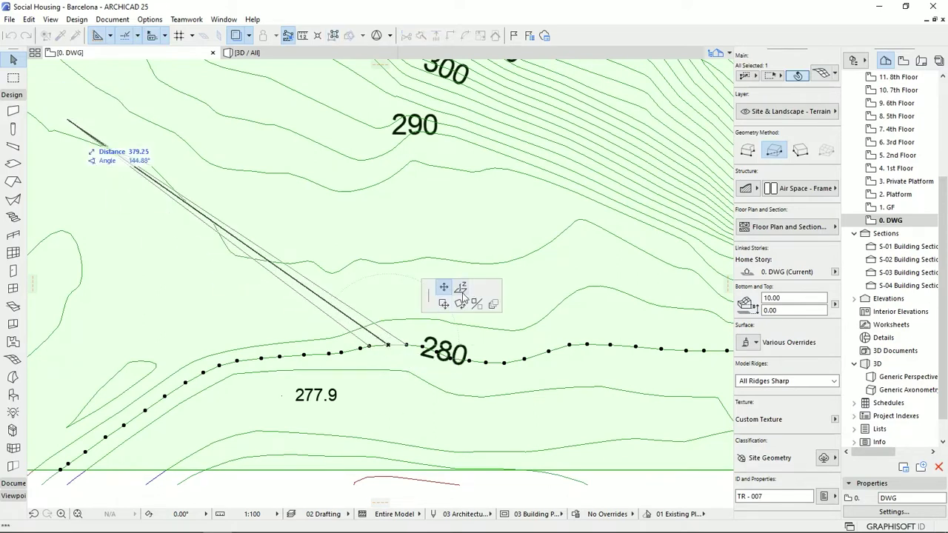
{"action": "left_click", "coordinate": [461, 288]}
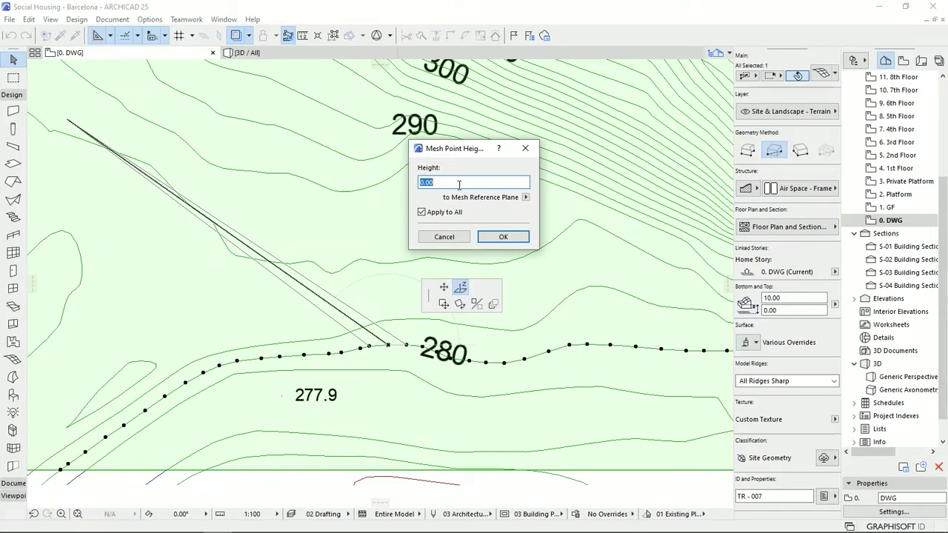
{"action": "type", "text": "280"}
{"action": "left_click", "coordinate": [420, 212]}
{"action": "left_click", "coordinate": [503, 236]}
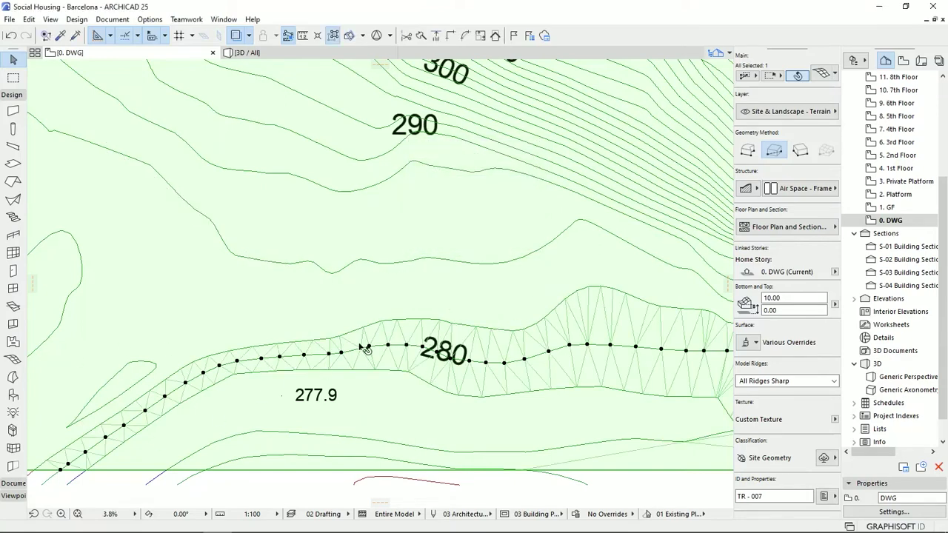
Examine the contours between the 280 and 290 labels on the floor plan and the partly elevated terrain in the 3D view.
{"action": "middle_click_drag", "start_coordinate": [614, 371], "coordinate": [512, 344]}
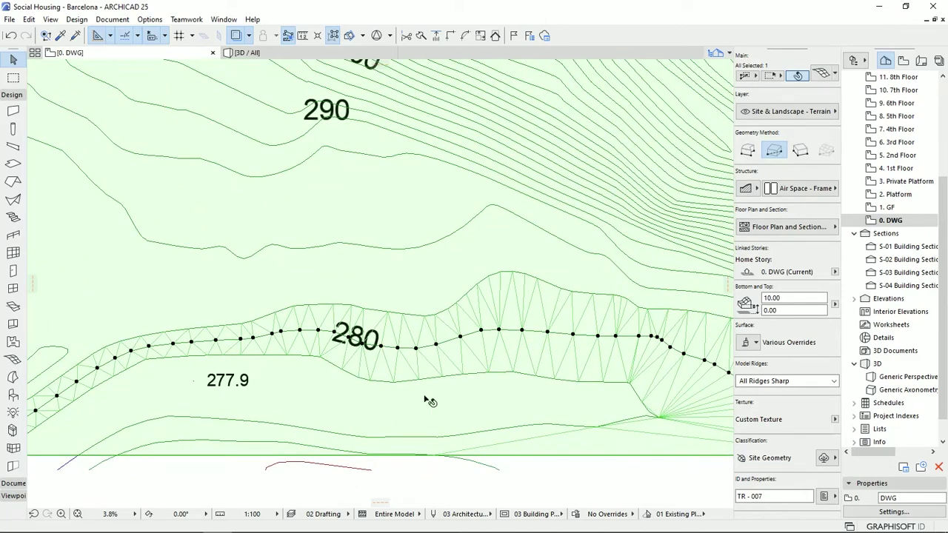
{"action": "middle_click_drag", "start_coordinate": [386, 388], "coordinate": [453, 383]}
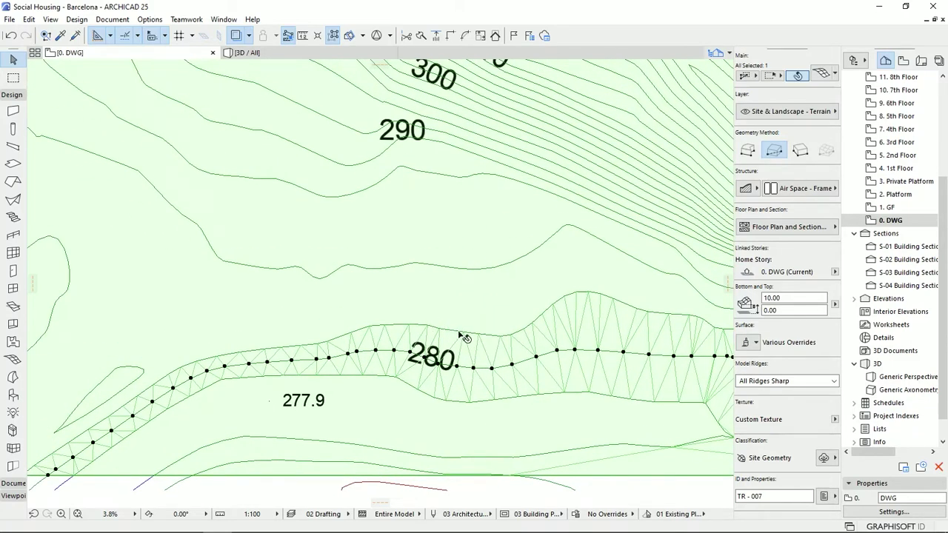
{"action": "middle_click_drag", "start_coordinate": [448, 222], "coordinate": [452, 251]}
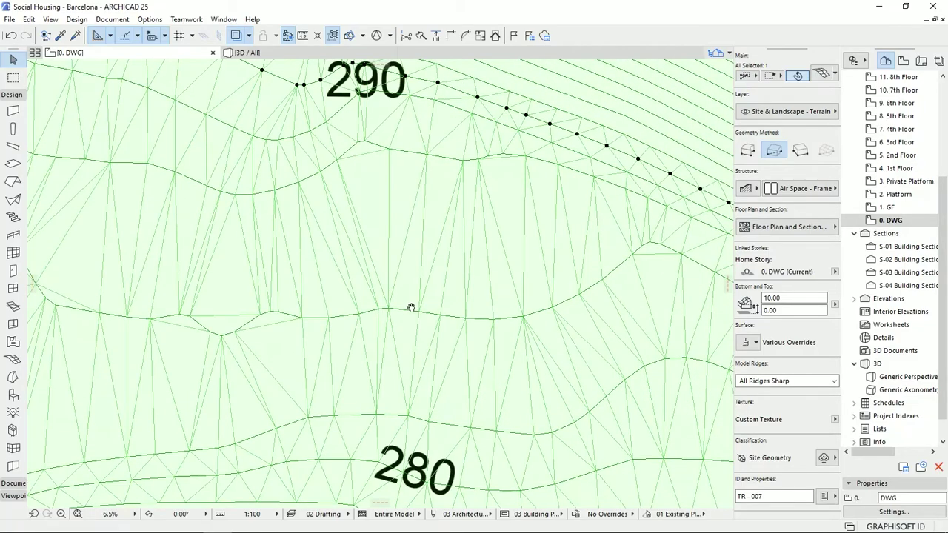
{"action": "scroll", "coordinate": [410, 307], "scroll_direction": "down", "scroll_amount": 4}
{"action": "scroll", "coordinate": [436, 312], "scroll_direction": "down", "scroll_amount": 1}
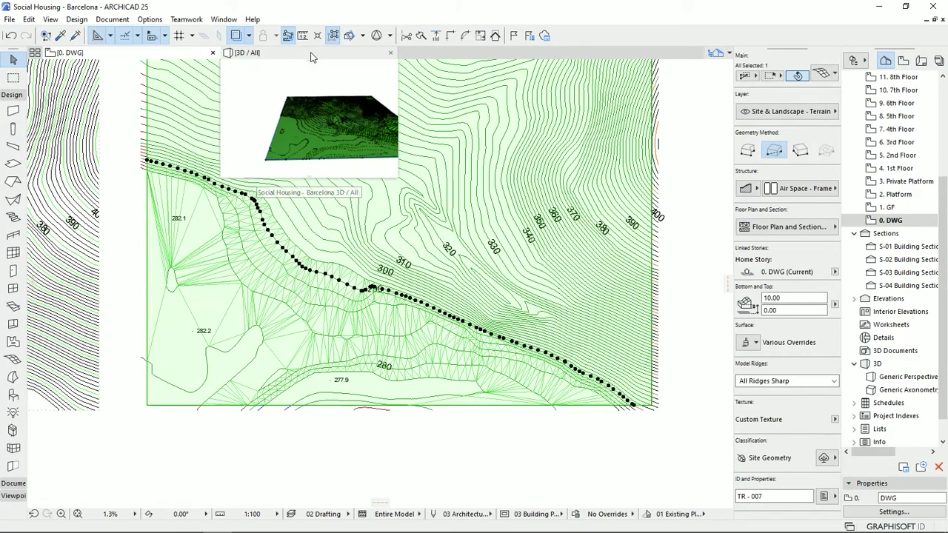
{"action": "left_click", "coordinate": [248, 53]}
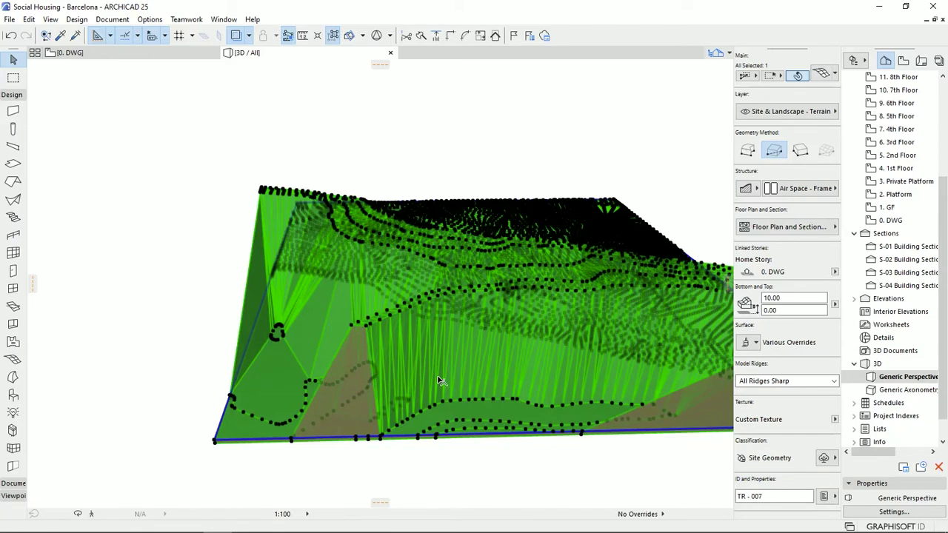
{"action": "middle_click_drag", "start_coordinate": [545, 348], "coordinate": [344, 344]}
{"action": "middle_click_drag", "start_coordinate": [457, 341], "coordinate": [483, 296], "text": "shift"}
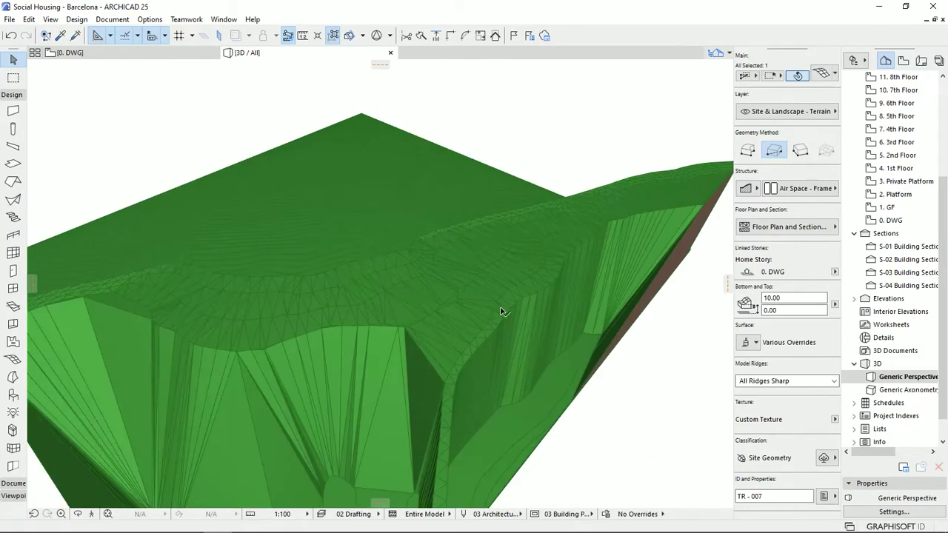
{"action": "left_click", "coordinate": [621, 444]}
{"action": "middle_click_drag", "start_coordinate": [621, 444], "coordinate": [485, 152], "text": "shift"}
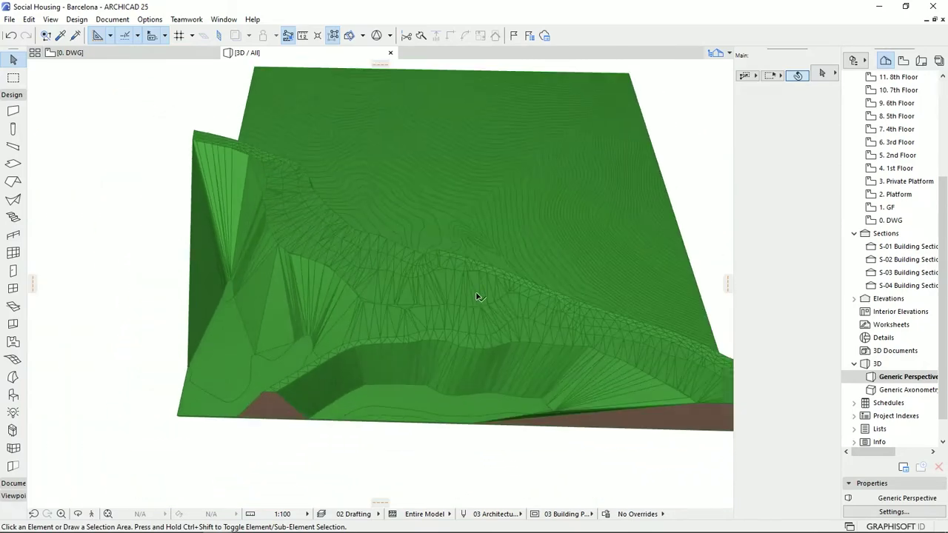
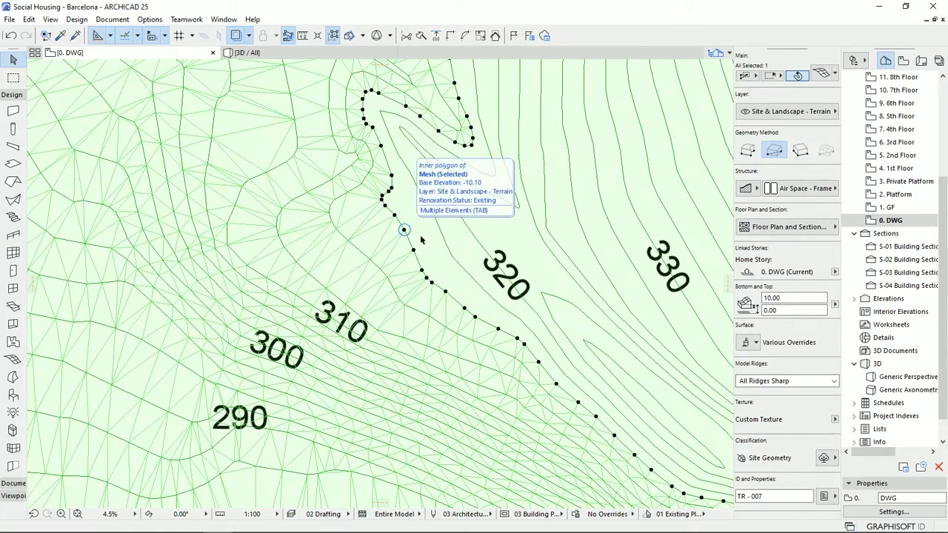
Elevate the contours running past the 320 label in sequence up to 324, applying each height to the whole contour.
{"action": "left_click", "coordinate": [404, 230]}
{"action": "key", "text": "Return"}
{"action": "left_click", "coordinate": [446, 237]}
{"action": "left_click", "coordinate": [441, 223]}
{"action": "key", "text": "Return"}
{"action": "middle_click_drag", "start_coordinate": [513, 230], "coordinate": [381, 218]}
{"action": "left_click", "coordinate": [412, 230]}
{"action": "left_click", "coordinate": [412, 232]}
{"action": "type", "text": "324"}
{"action": "key", "text": "Return"}
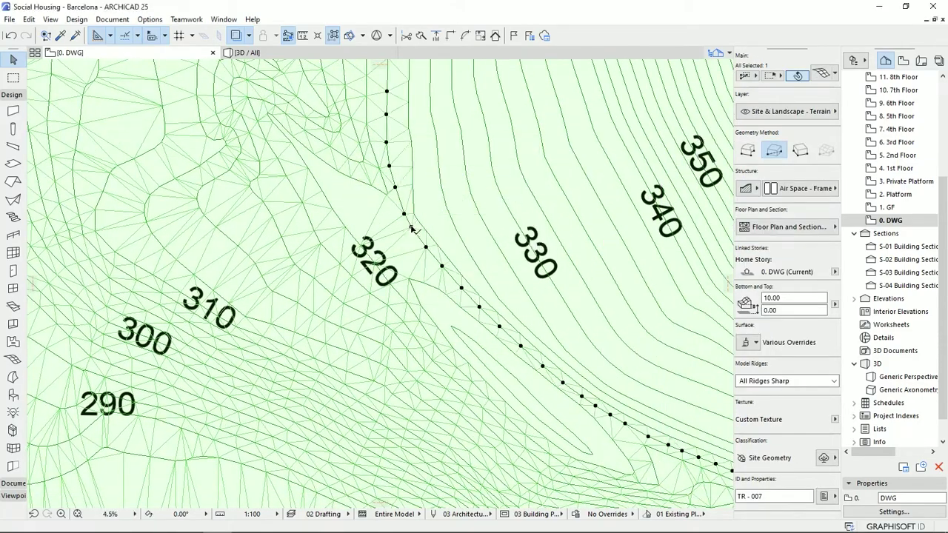
Elevate the following contours up to the 330 label, setting all points of the labelled contour to 330.
{"action": "middle_click_drag", "start_coordinate": [479, 309], "coordinate": [438, 251]}
{"action": "left_click", "coordinate": [455, 301]}
{"action": "key", "text": "Return"}
{"action": "left_click", "coordinate": [474, 322]}
{"action": "type", "text": "324"}
{"action": "key", "text": "Return"}
{"action": "left_click", "coordinate": [478, 279]}
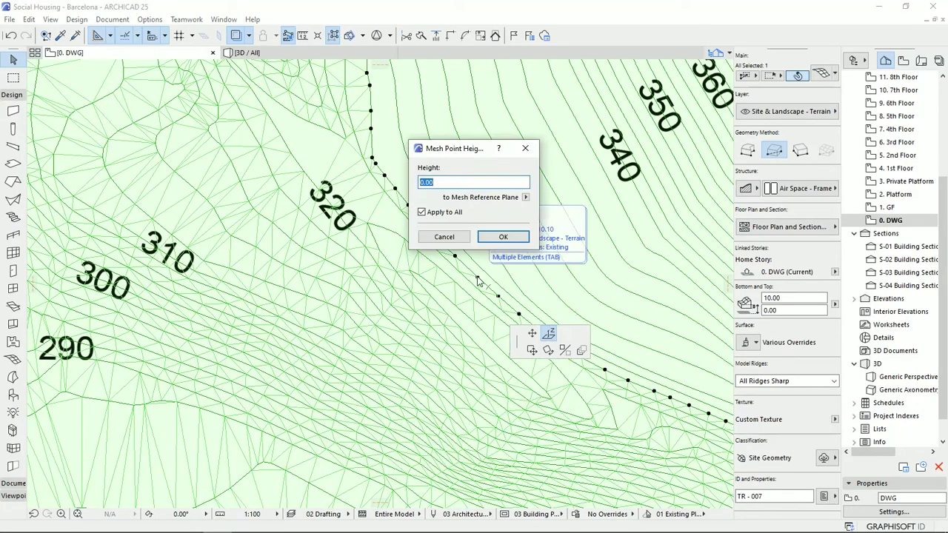
{"action": "type", "text": "330"}
{"action": "key", "text": "Return"}
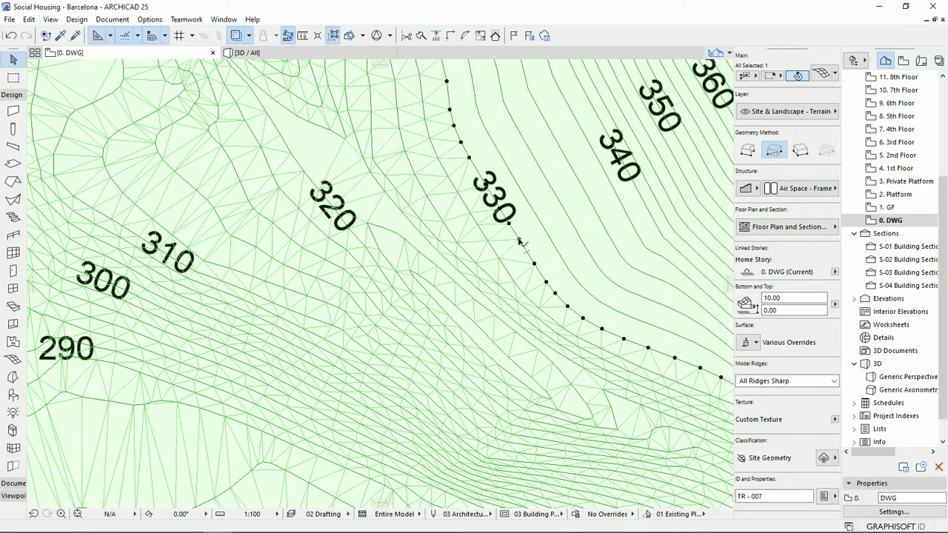
Elevate the next contours between the 330 and 340 labels, applying each height to all points of its contour.
{"action": "middle_click_drag", "start_coordinate": [545, 234], "coordinate": [474, 274]}
{"action": "left_click", "coordinate": [476, 276]}
{"action": "key", "text": "Return"}
{"action": "left_click", "coordinate": [498, 263]}
{"action": "key", "text": "Return"}
{"action": "left_click", "coordinate": [524, 256]}
{"action": "type", "text": "34.0"}
{"action": "key", "text": "Return"}
{"action": "left_click", "coordinate": [526, 306]}
{"action": "left_click", "coordinate": [561, 304]}
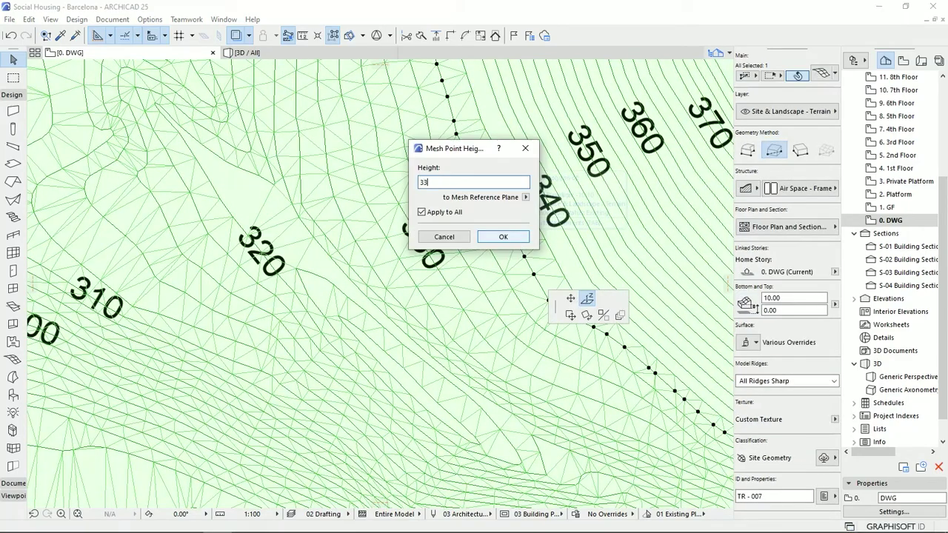
{"action": "left_click", "coordinate": [505, 239]}
Set the contour just before the 340 label to height 338 and the labelled contour to 340.
{"action": "left_click", "coordinate": [540, 223]}
{"action": "type", "text": "338"}
{"action": "key", "text": "Return"}
{"action": "left_click", "coordinate": [563, 227]}
{"action": "type", "text": "340"}
{"action": "key", "text": "Return"}
Elevate the contours beyond the 340 label, setting successive ones to 344 and 346 and continuing towards 350.
{"action": "scroll", "coordinate": [568, 230], "scroll_direction": "up", "scroll_amount": 2}
{"action": "middle_click_drag", "start_coordinate": [568, 230], "coordinate": [438, 318]}
{"action": "left_click", "coordinate": [439, 263]}
{"action": "type", "text": "344"}
{"action": "key", "text": "Return"}
{"action": "left_click", "coordinate": [463, 252]}
{"action": "type", "text": "346"}
{"action": "key", "text": "Return"}
{"action": "left_click", "coordinate": [484, 245]}
{"action": "key", "text": "Return"}
Elevate the contours from the 350 label onward, setting the two past it to 352 and 354.
{"action": "left_click", "coordinate": [506, 230]}
{"action": "left_click", "coordinate": [529, 220]}
{"action": "type", "text": "352"}
{"action": "key", "text": "Return"}
{"action": "left_click", "coordinate": [550, 210]}
{"action": "type", "text": "354"}
{"action": "key", "text": "Return"}
Set the next two contours before the 360 label to heights 356 and 358.
{"action": "middle_click_drag", "start_coordinate": [539, 215], "coordinate": [378, 278]}
{"action": "left_click", "coordinate": [411, 264]}
{"action": "type", "text": "356"}
{"action": "key", "text": "Return"}
{"action": "left_click", "coordinate": [434, 254]}
{"action": "type", "text": "358"}
{"action": "key", "text": "Return"}
Elevate the contour at the 360 label and set the two following ones to 362 and 364.
{"action": "left_click", "coordinate": [457, 243]}
{"action": "left_click", "coordinate": [478, 229]}
{"action": "type", "text": "362"}
{"action": "key", "text": "Return"}
{"action": "left_click", "coordinate": [500, 218]}
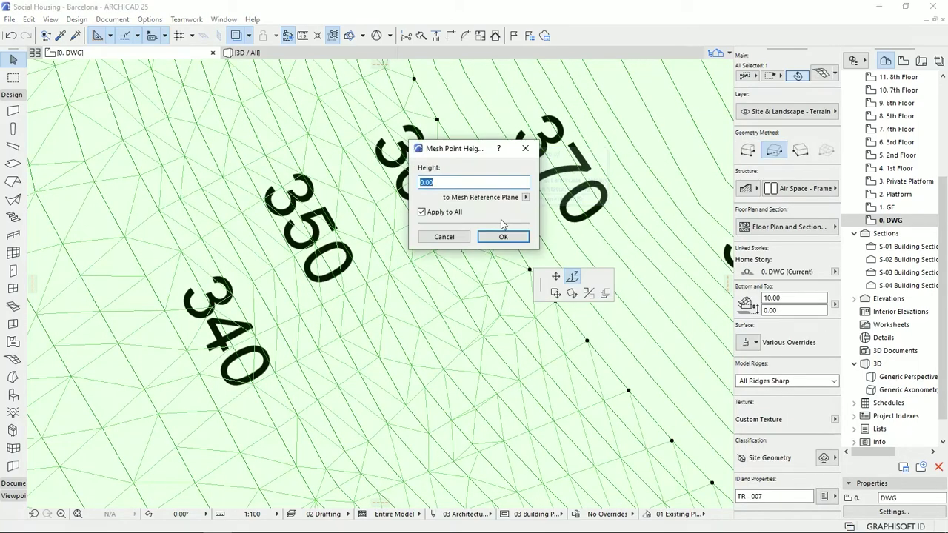
{"action": "type", "text": "364"}
{"action": "key", "text": "Return"}
Set the contour at the 370 label to height 370 and the one after it to 372.
{"action": "middle_click_drag", "start_coordinate": [523, 207], "coordinate": [449, 243]}
{"action": "left_click", "coordinate": [521, 261]}
{"action": "type", "text": "370"}
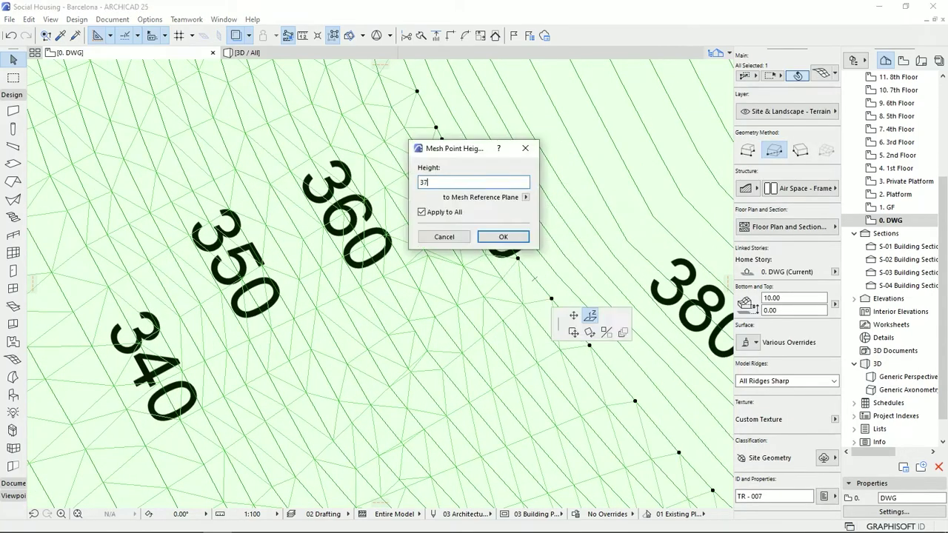
{"action": "key", "text": "Return"}
{"action": "middle_click_drag", "start_coordinate": [559, 273], "coordinate": [479, 275]}
{"action": "left_click", "coordinate": [479, 275]}
{"action": "type", "text": "372"}
{"action": "key", "text": "Return"}
Set the next three contours between the 370 and 380 labels to heights 374, 376 and 378.
{"action": "left_click", "coordinate": [508, 263]}
{"action": "type", "text": "374"}
{"action": "key", "text": "Return"}
{"action": "left_click", "coordinate": [529, 264]}
{"action": "type", "text": "376"}
{"action": "key", "text": "Return"}
{"action": "left_click", "coordinate": [549, 258]}
{"action": "type", "text": "378"}
Set the first two contours beyond the 380 label to heights 382 and 384.
{"action": "middle_click_drag", "start_coordinate": [559, 249], "coordinate": [297, 263]}
{"action": "left_click", "coordinate": [314, 234]}
{"action": "type", "text": "382"}
{"action": "key", "text": "Return"}
{"action": "left_click", "coordinate": [340, 214]}
{"action": "type", "text": "384"}
{"action": "key", "text": "Return"}
Elevate the contours leading to the 390 label, setting the last two to 388 and 390.
{"action": "left_click", "coordinate": [382, 209]}
{"action": "left_click", "coordinate": [425, 200]}
{"action": "type", "text": "388"}
{"action": "key", "text": "Return"}
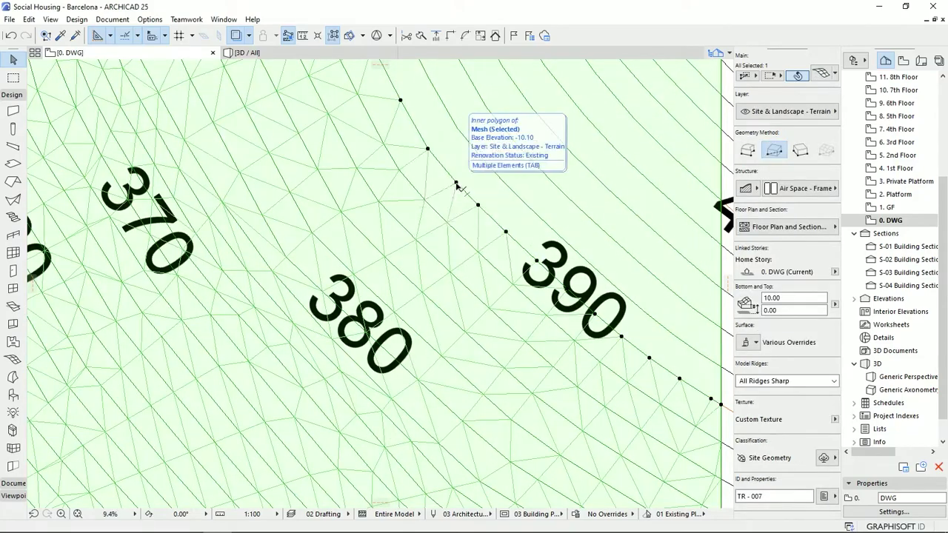
{"action": "left_click", "coordinate": [457, 186]}
{"action": "type", "text": "390"}
{"action": "key", "text": "Return"}
Set the contour past the 390 label to 392 and elevate the following ones towards the 400 label.
{"action": "left_click", "coordinate": [509, 188]}
{"action": "type", "text": "392"}
{"action": "left_click", "coordinate": [530, 191]}
{"action": "type", "text": "39"}
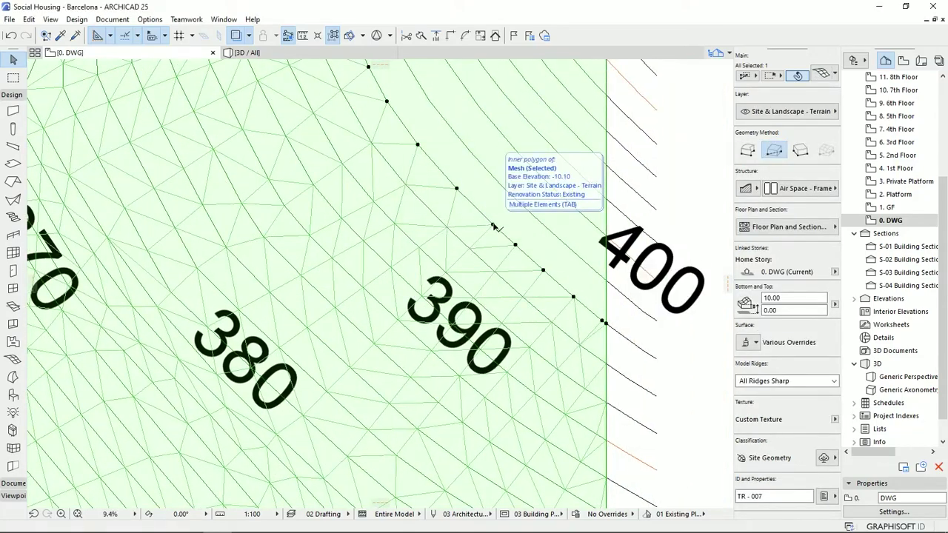
{"action": "type", "text": "0"}
{"action": "key", "text": "Return"}
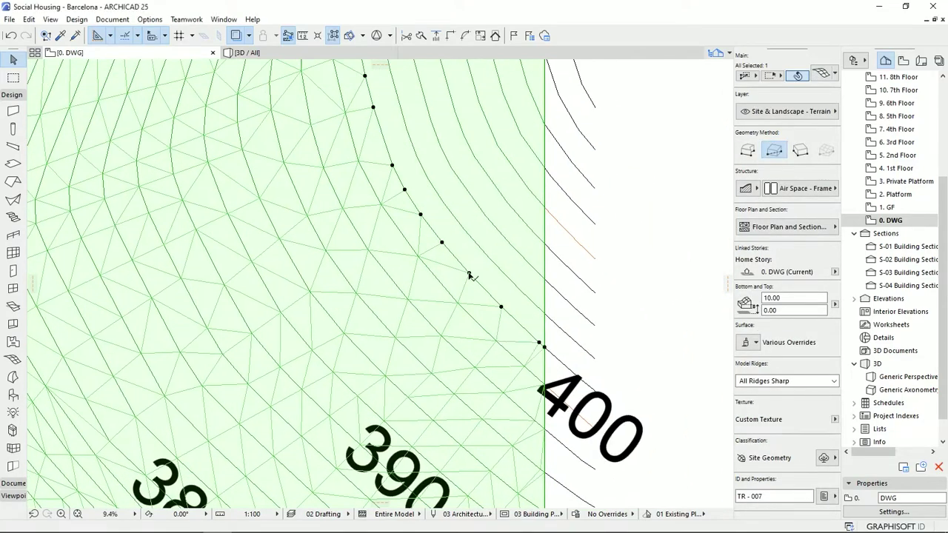
Elevate the contours beyond the 400 label along the mesh's east edge, setting the one after 406 to 408 and continuing outward.
{"action": "left_click", "coordinate": [478, 222]}
{"action": "key", "text": "Return"}
{"action": "middle_click_drag", "start_coordinate": [458, 96], "coordinate": [437, 208]}
{"action": "left_click", "coordinate": [442, 228]}
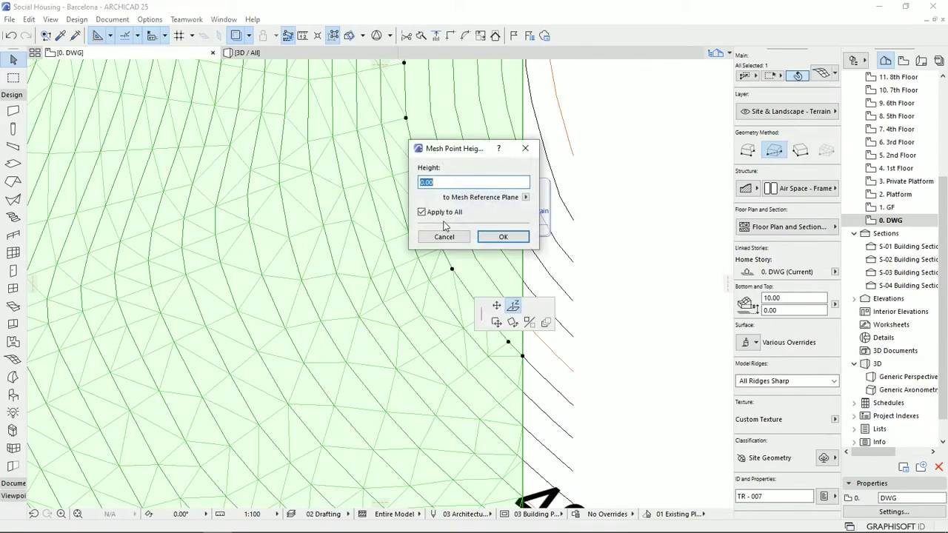
{"action": "type", "text": "408"}
{"action": "key", "text": "Return"}
{"action": "left_click", "coordinate": [454, 194]}
{"action": "type", "text": "4"}
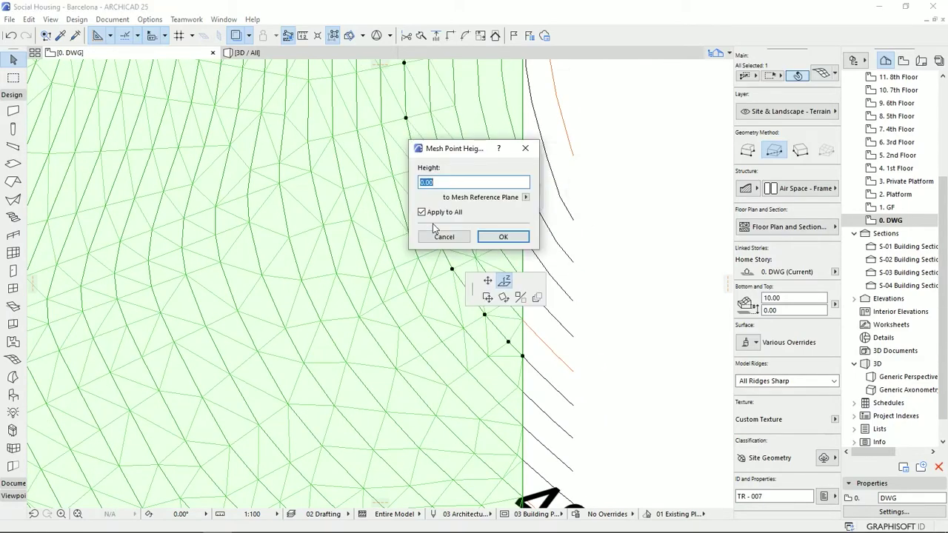
{"action": "key", "text": "Return"}
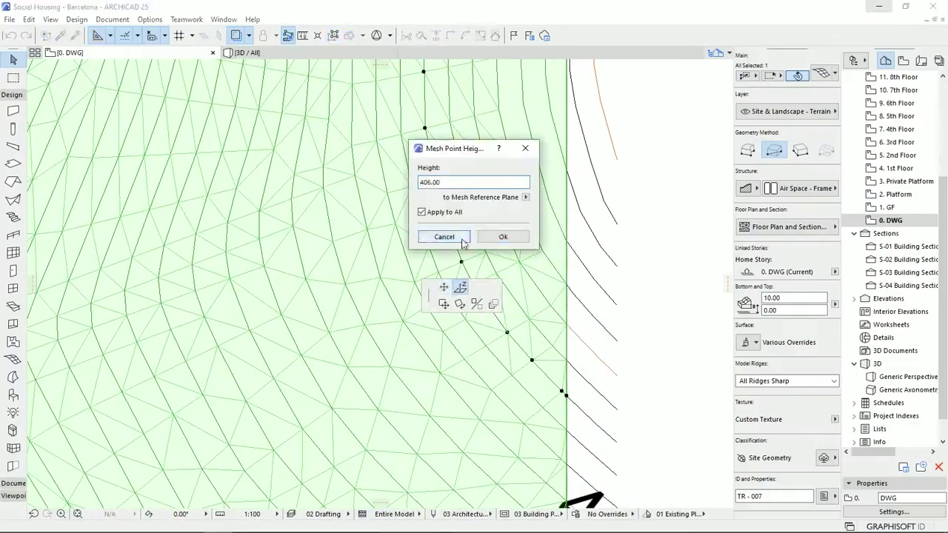
{"action": "key", "text": "Return"}
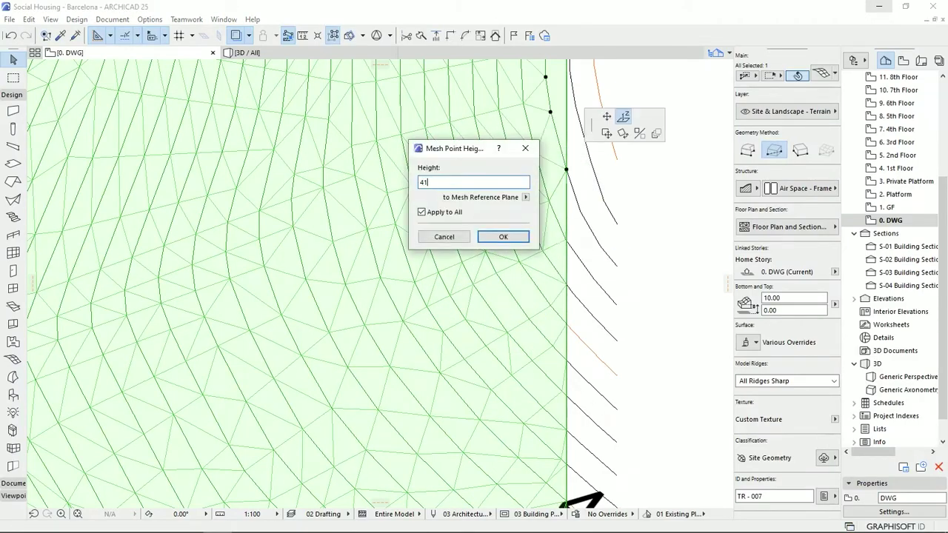
{"action": "key", "text": "Return"}
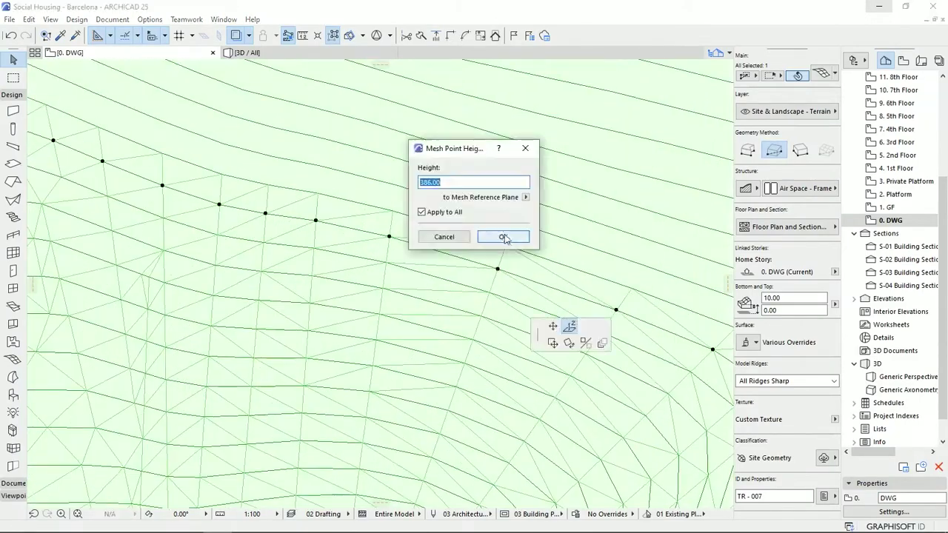
Check the height of the 386 contour and elevate the contours beyond it towards the mesh's northeast corner.
{"action": "type", "text": "410"}
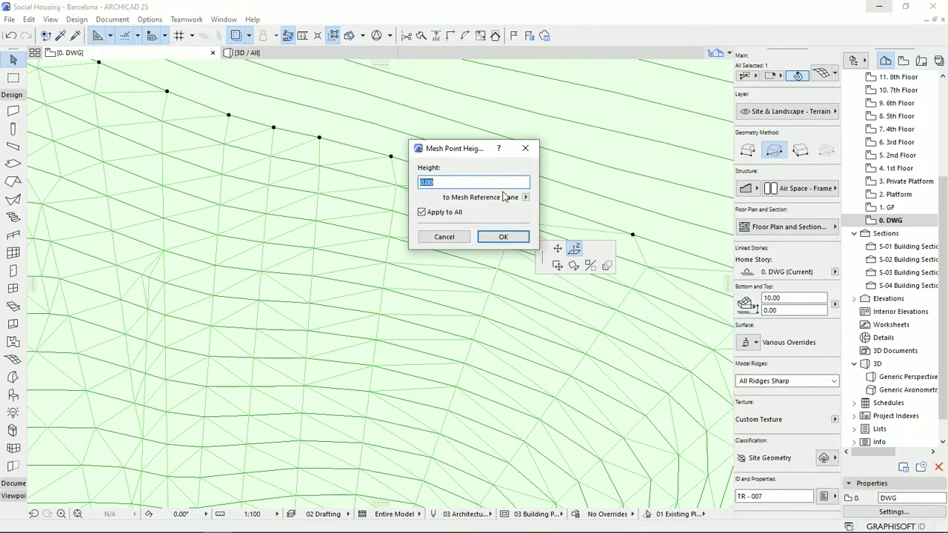
{"action": "key", "text": "Return"}
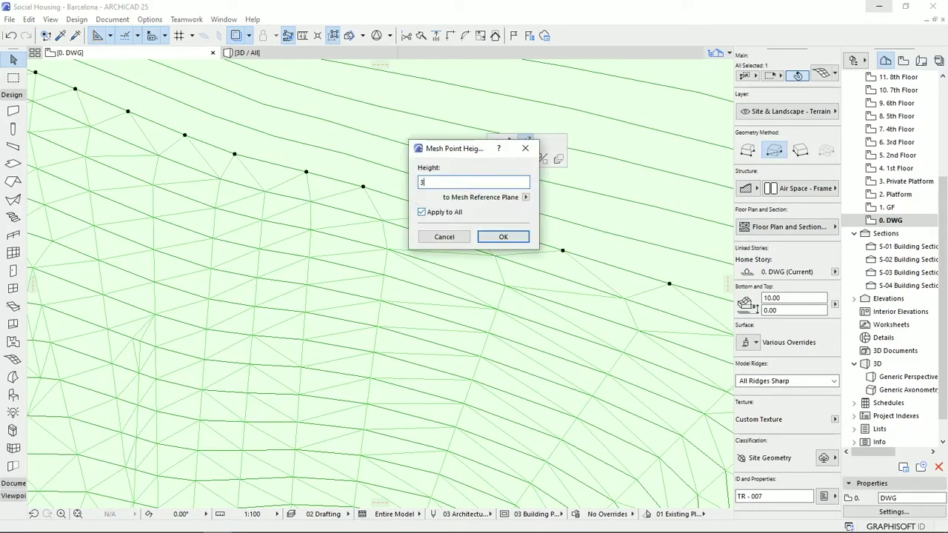
{"action": "key", "text": "Return"}
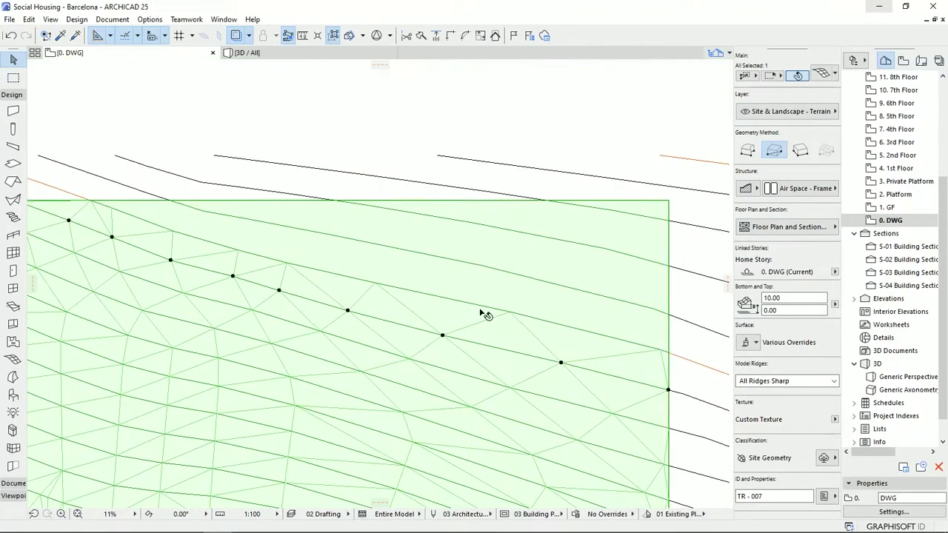
{"action": "left_click", "coordinate": [510, 312]}
{"action": "key", "text": "Return"}
Elevate the last remaining contours and the corner point at the mesh's northeast corner.
{"action": "left_click", "coordinate": [480, 265]}
{"action": "type", "text": "40"}
{"action": "key", "text": "Return"}
{"action": "left_click", "coordinate": [607, 249]}
{"action": "key", "text": "Return"}
{"action": "left_click", "coordinate": [611, 210]}
{"action": "key", "text": "Return"}
{"action": "left_click", "coordinate": [669, 200]}
{"action": "key", "text": "Return"}
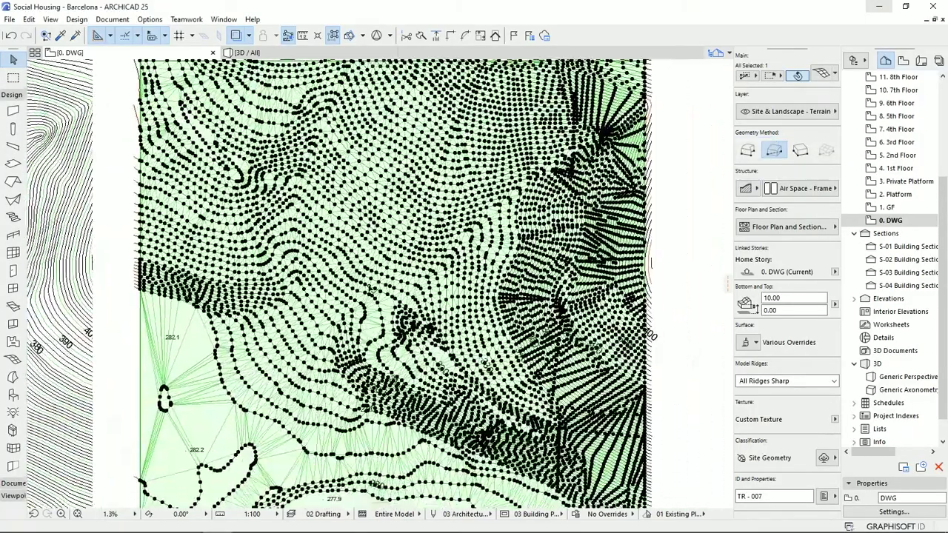
Examine the whole contoured mesh on the floor plan and the elevated terrain in the 3D view.
{"action": "middle_click_drag", "start_coordinate": [459, 282], "coordinate": [441, 285]}
{"action": "scroll", "coordinate": [452, 283], "scroll_direction": "down", "scroll_amount": 1}
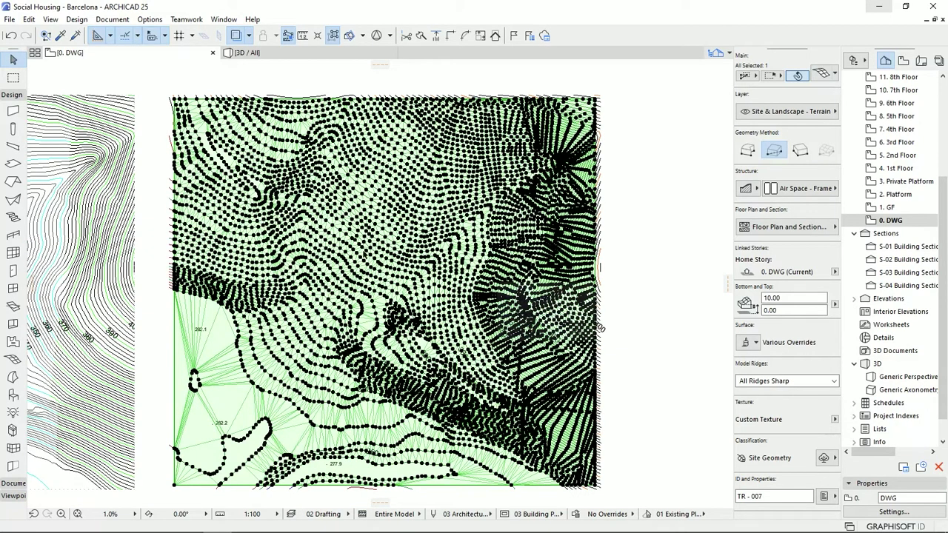
{"action": "left_click", "coordinate": [306, 54]}
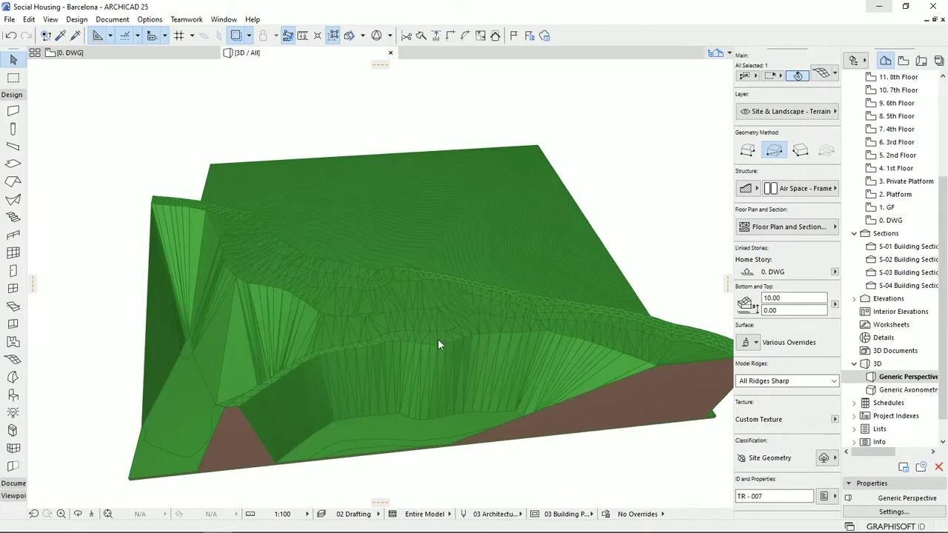
{"action": "middle_click_drag", "start_coordinate": [483, 253], "coordinate": [383, 318]}
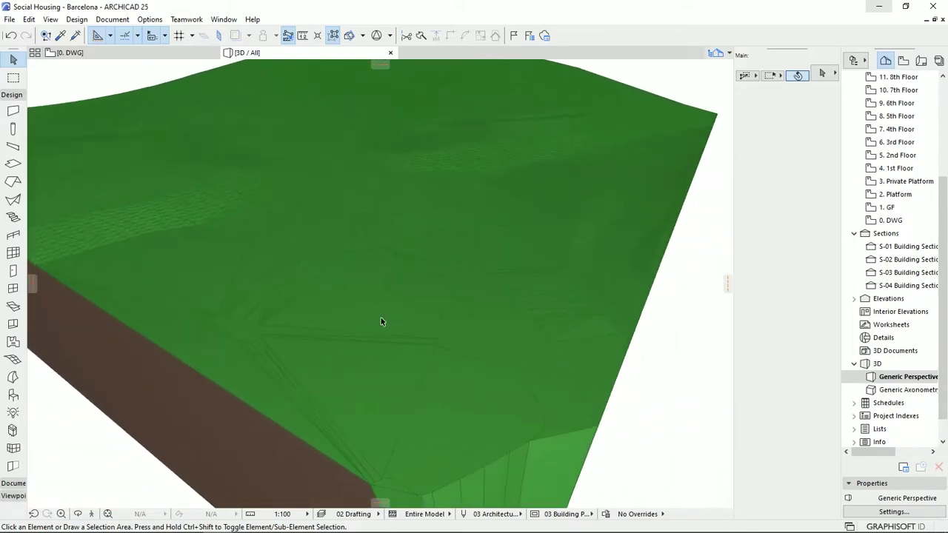
Override the terrain mesh's top surface with Paint - Glossy White and deselect the mesh.
{"action": "left_click", "coordinate": [383, 318]}
{"action": "left_click", "coordinate": [770, 342]}
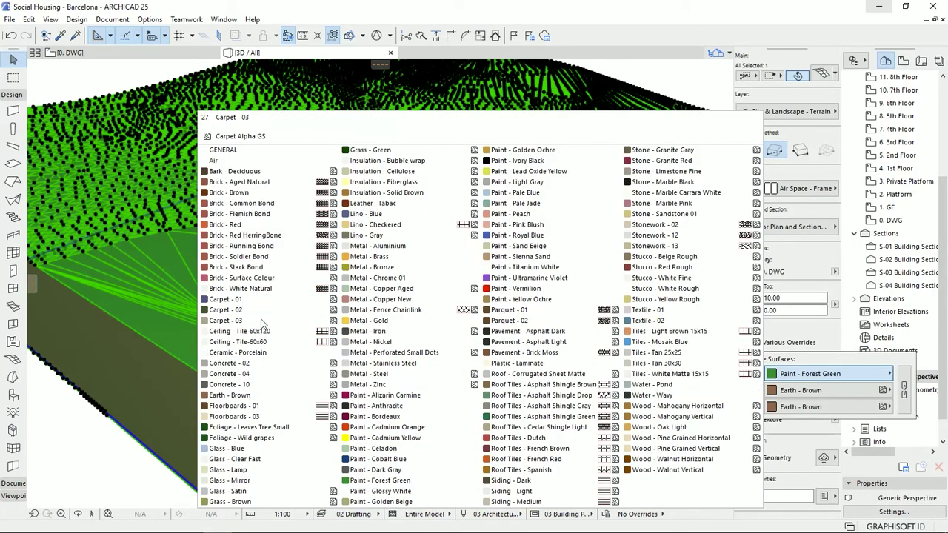
{"action": "left_click", "coordinate": [385, 491]}
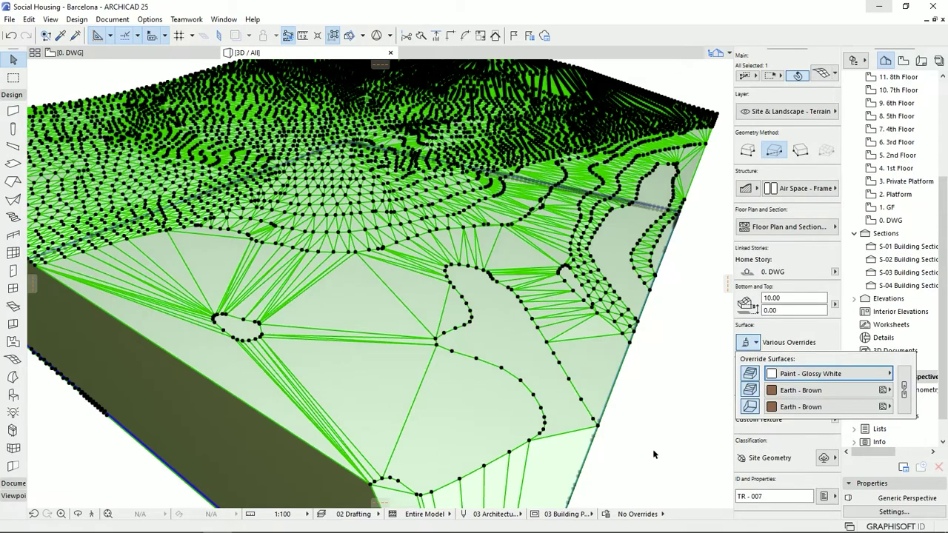
{"action": "left_click", "coordinate": [653, 450]}
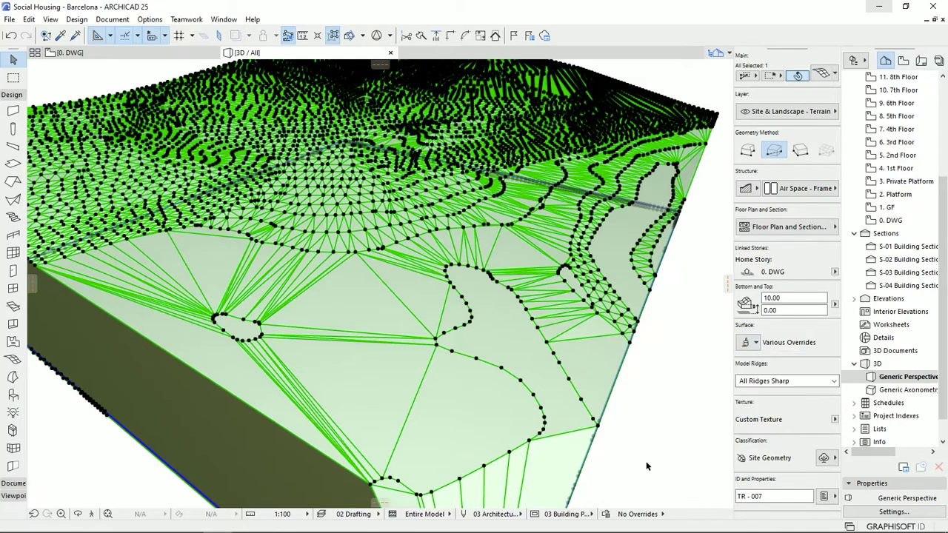
{"action": "left_click", "coordinate": [645, 465]}
Elevate the low southwest corner point of the mesh to 282 in the 3D view.
{"action": "scroll", "coordinate": [547, 357], "scroll_direction": "down", "scroll_amount": 3}
{"action": "left_click_drag", "start_coordinate": [552, 363], "coordinate": [418, 329]}
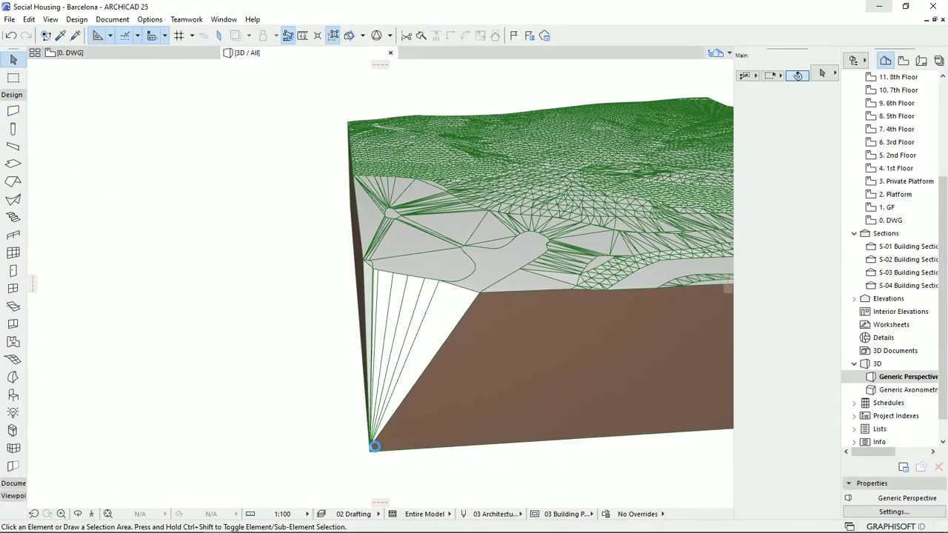
{"action": "left_click", "coordinate": [423, 424]}
{"action": "left_click", "coordinate": [371, 448]}
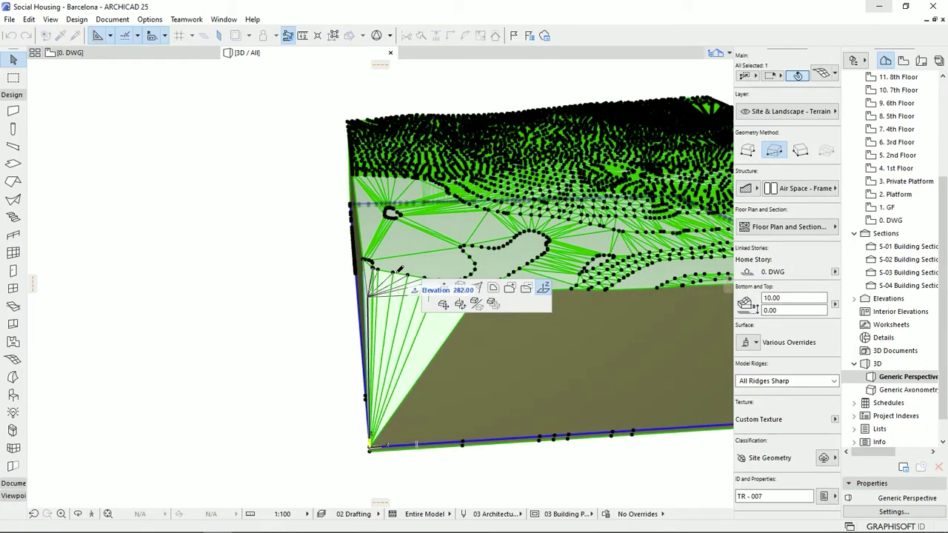
{"action": "left_click", "coordinate": [460, 382]}
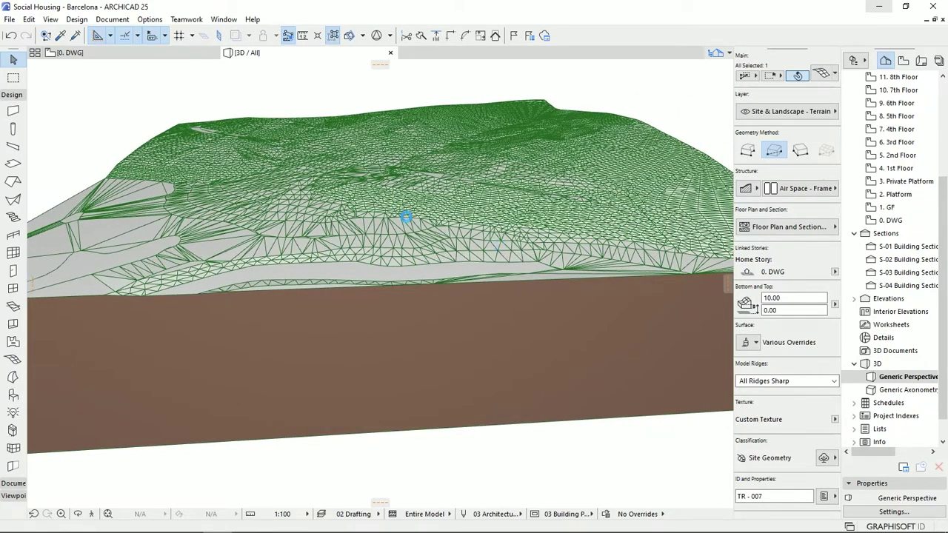
Set the terrain mesh's model ridges to User Defined Sharp and deselect the mesh.
{"action": "scroll", "coordinate": [522, 459], "scroll_direction": "down", "scroll_amount": 3}
{"action": "key", "text": "Escape"}
{"action": "middle_click_drag", "start_coordinate": [503, 419], "coordinate": [597, 264]}
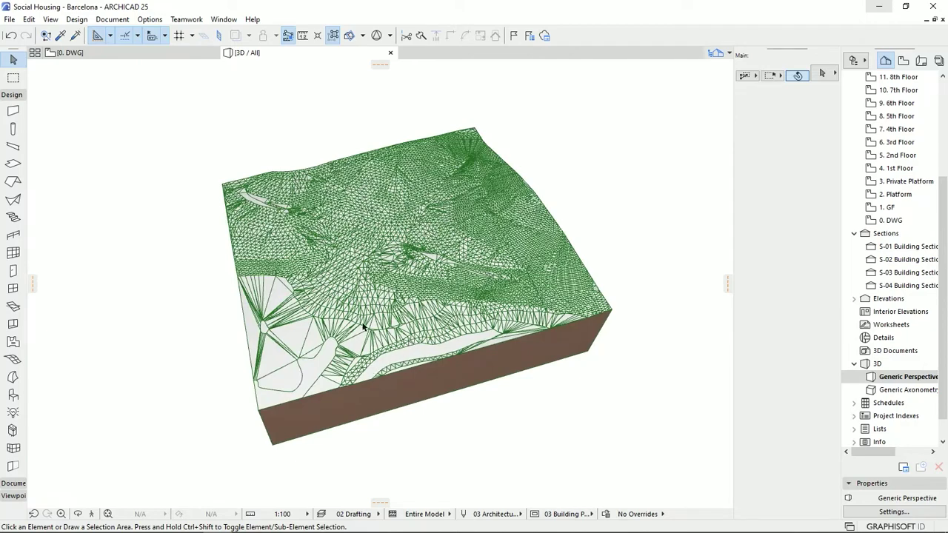
{"action": "scroll", "coordinate": [369, 323], "scroll_direction": "up", "scroll_amount": 2}
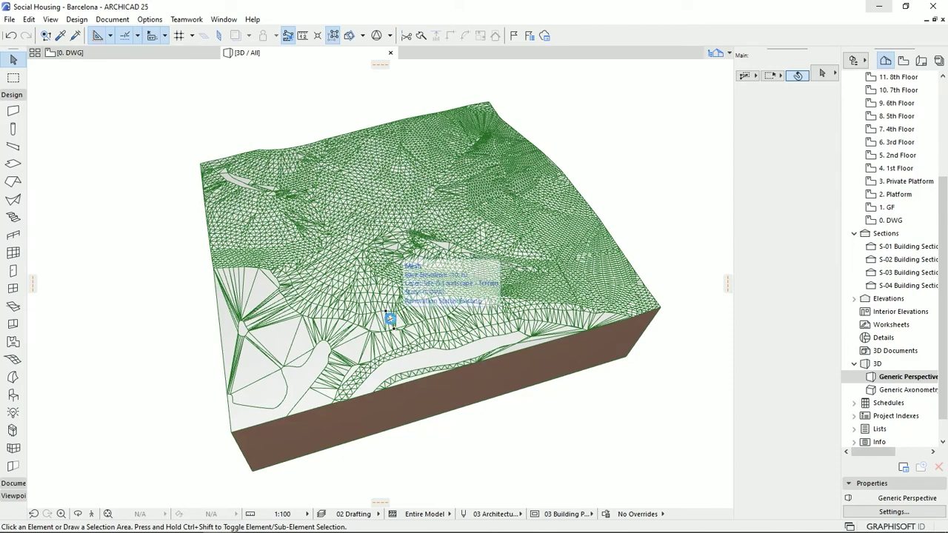
{"action": "left_click", "coordinate": [390, 320]}
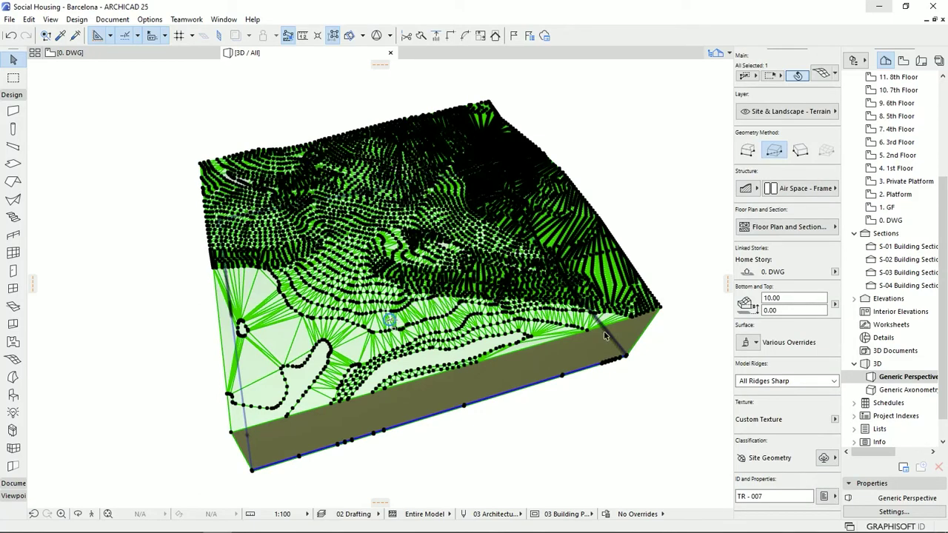
{"action": "left_click", "coordinate": [796, 383]}
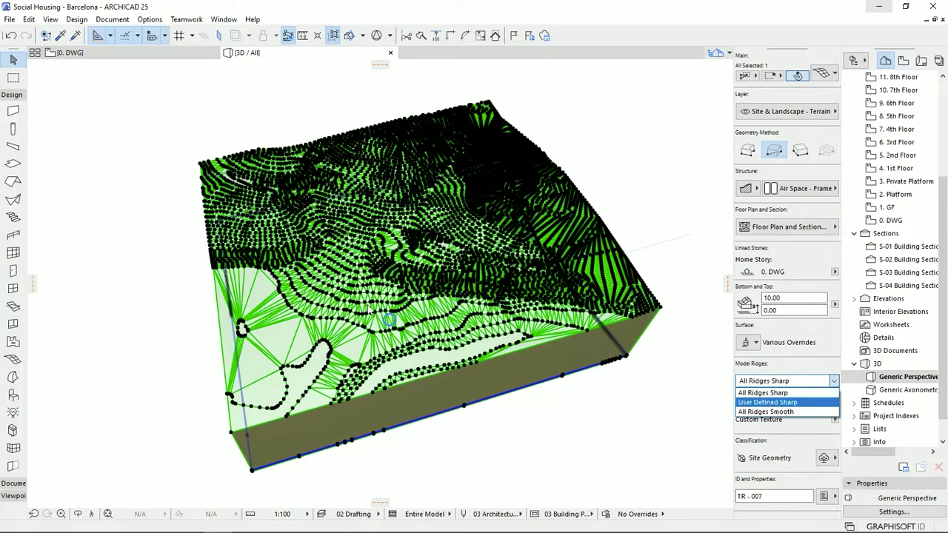
{"action": "left_click", "coordinate": [783, 406]}
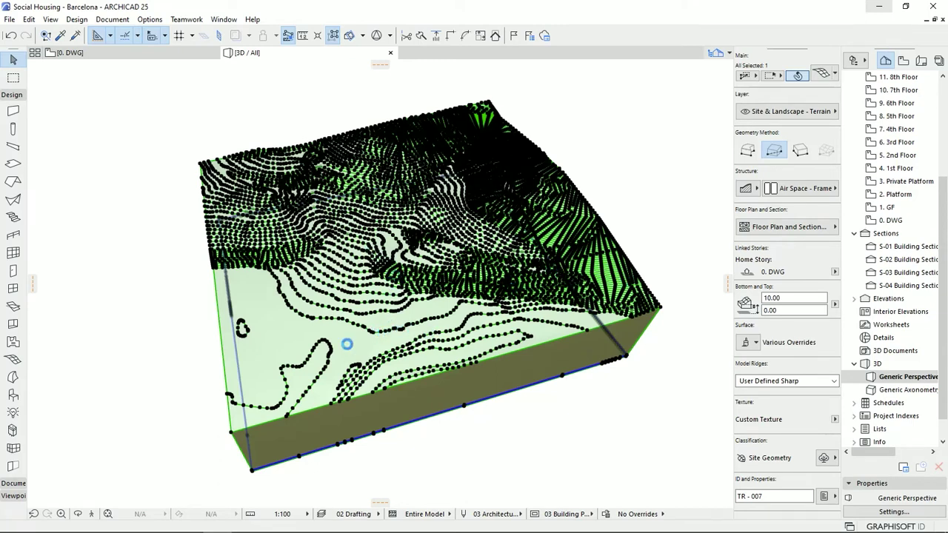
{"action": "left_click", "coordinate": [484, 441]}
Examine the terrain surface up close, set the mesh's model ridges to All Ridges Smooth and deselect the mesh.
{"action": "scroll", "coordinate": [459, 302], "scroll_direction": "up", "scroll_amount": 10}
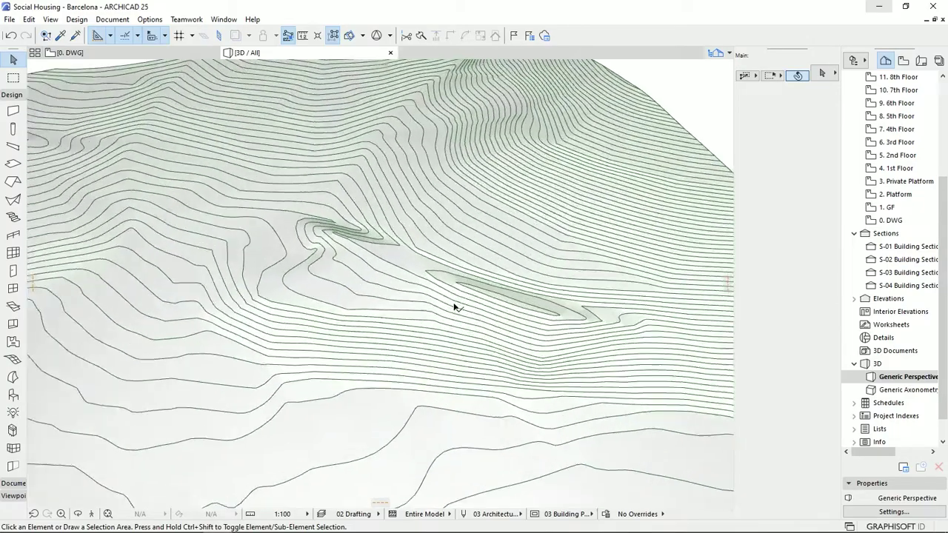
{"action": "scroll", "coordinate": [455, 307], "scroll_direction": "up", "scroll_amount": 2}
{"action": "middle_click_drag", "start_coordinate": [455, 308], "coordinate": [428, 287], "text": "shift"}
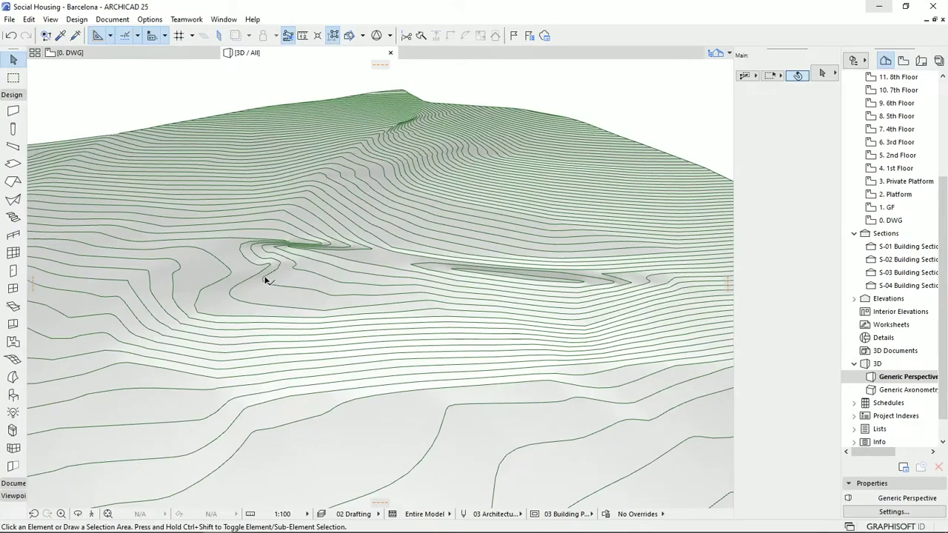
{"action": "middle_click_drag", "start_coordinate": [268, 278], "coordinate": [554, 247], "text": "shift"}
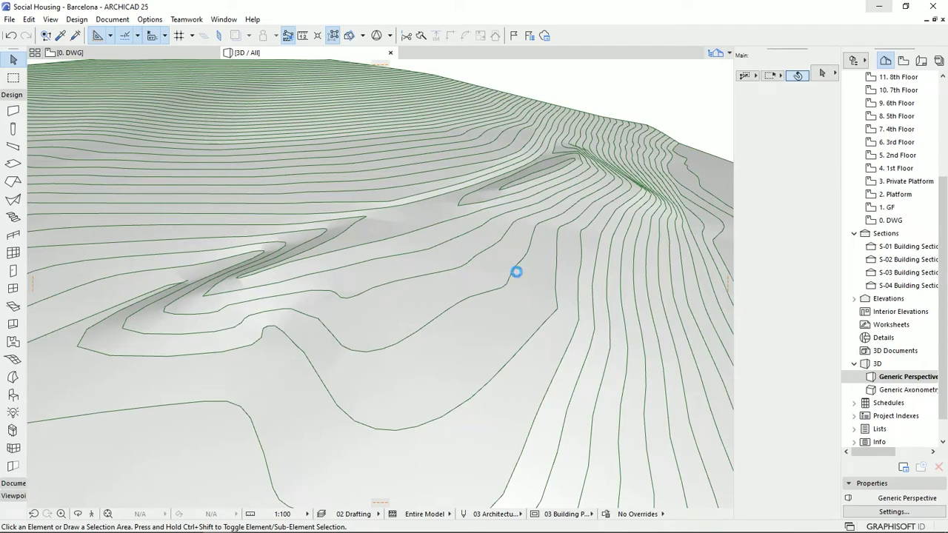
{"action": "left_click", "coordinate": [516, 272]}
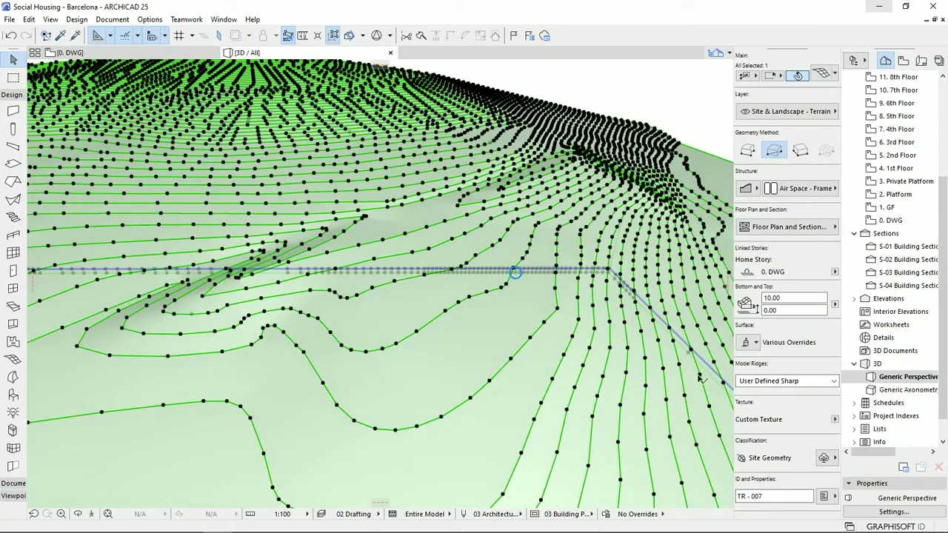
{"action": "left_click", "coordinate": [800, 383]}
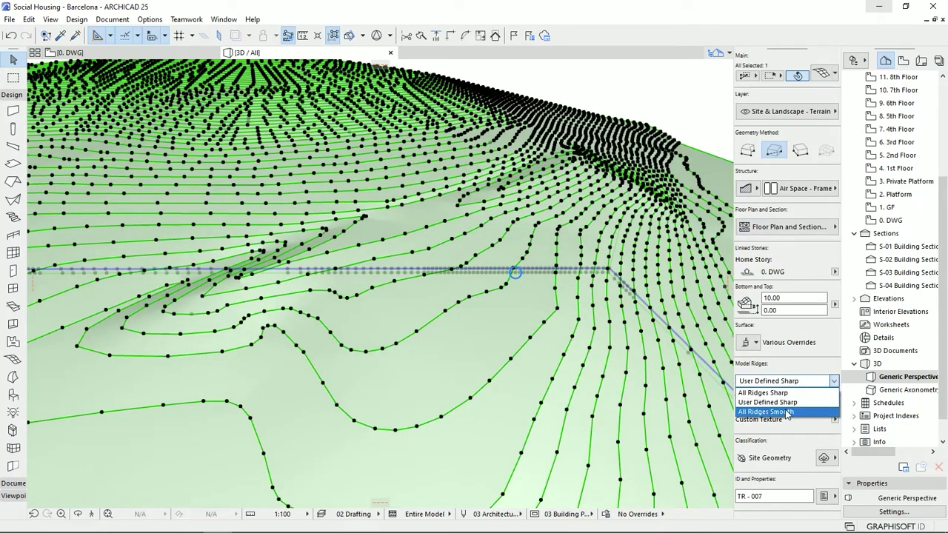
{"action": "left_click", "coordinate": [775, 412]}
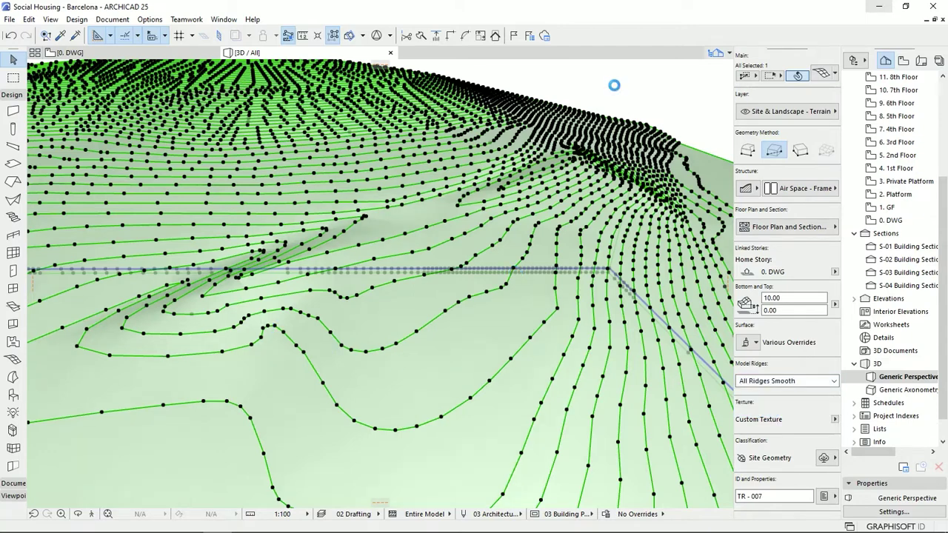
{"action": "left_click", "coordinate": [641, 97]}
Set the terrain mesh's ridge pen to 102 on the 0. DWG floor plan and deselect the mesh.
{"action": "middle_click_drag", "start_coordinate": [423, 260], "coordinate": [390, 302], "text": "shift"}
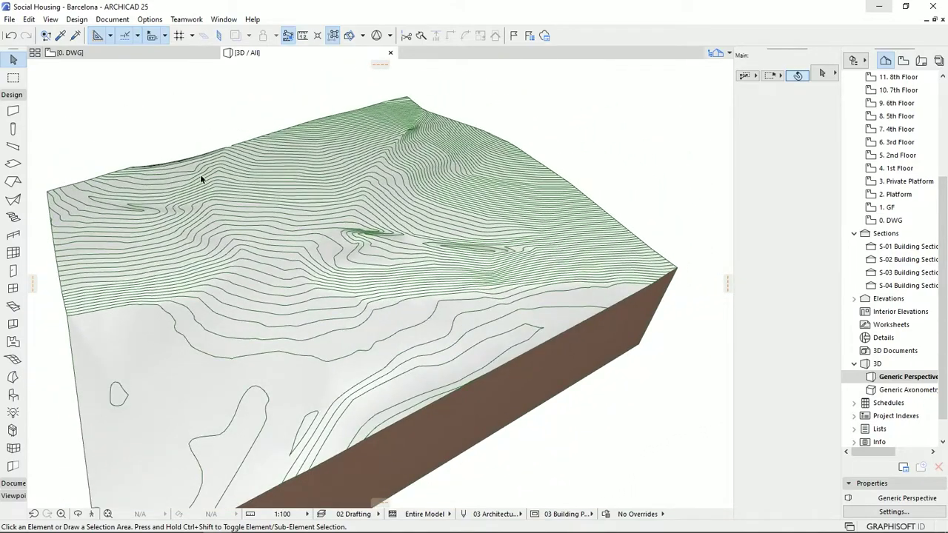
{"action": "middle_click_drag", "start_coordinate": [380, 196], "coordinate": [386, 259], "text": "shift"}
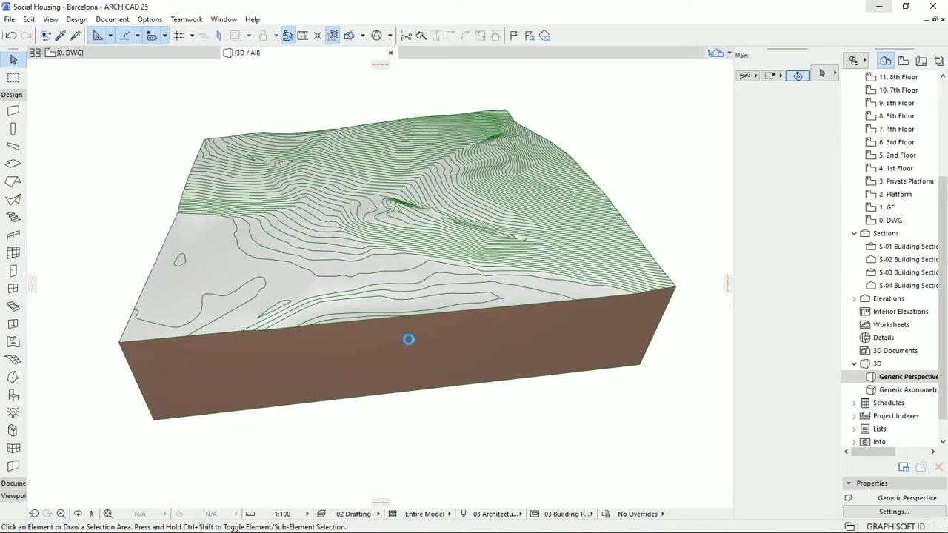
{"action": "left_click", "coordinate": [587, 286]}
{"action": "left_click", "coordinate": [786, 230]}
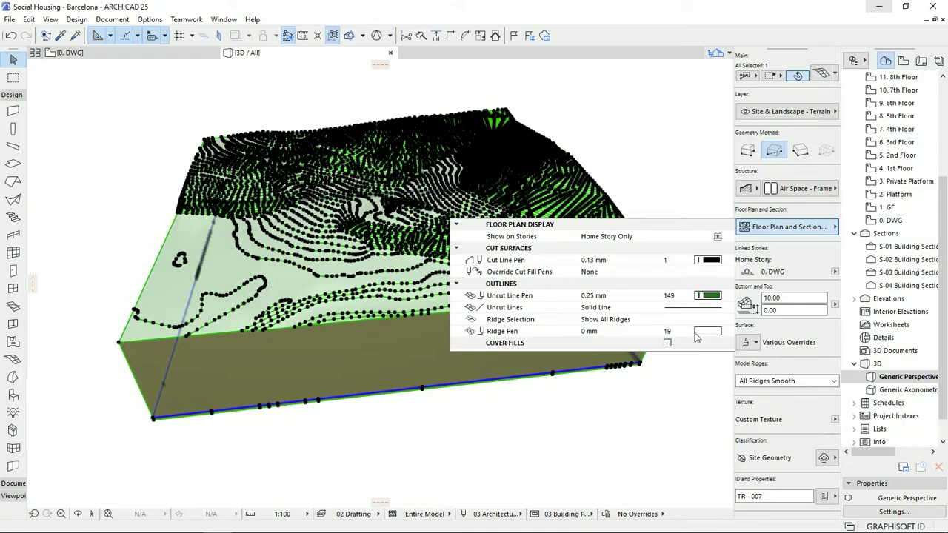
{"action": "left_click", "coordinate": [131, 55]}
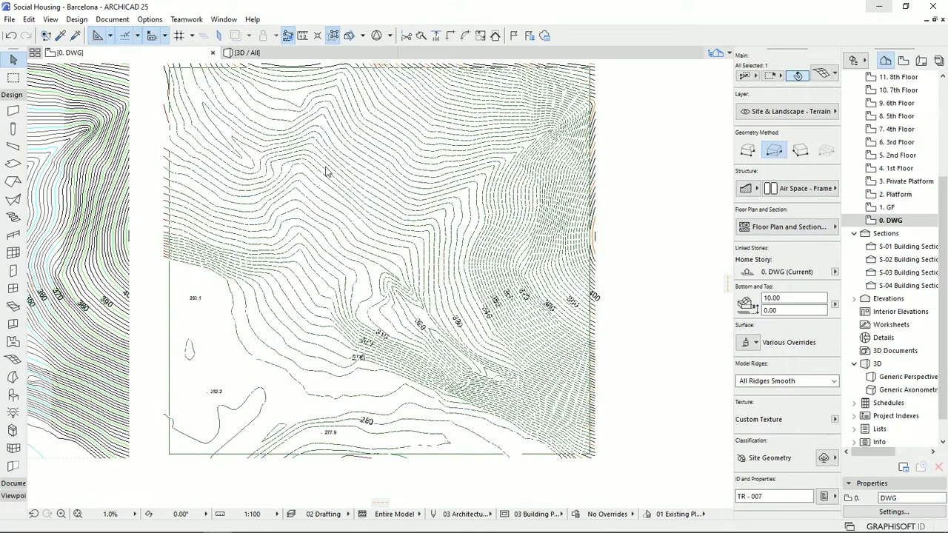
{"action": "scroll", "coordinate": [241, 385], "scroll_direction": "up", "scroll_amount": 3}
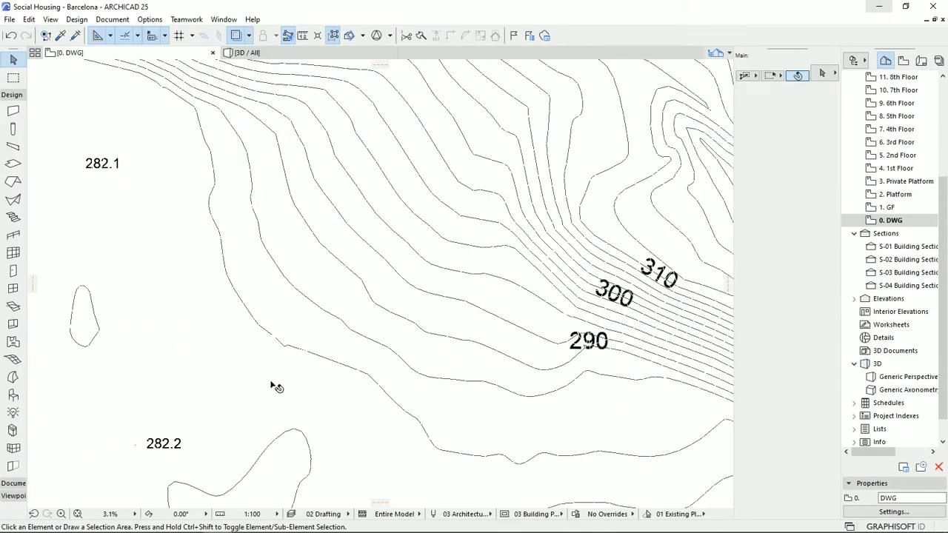
{"action": "left_click", "coordinate": [274, 386]}
{"action": "scroll", "coordinate": [300, 338], "scroll_direction": "down", "scroll_amount": 3}
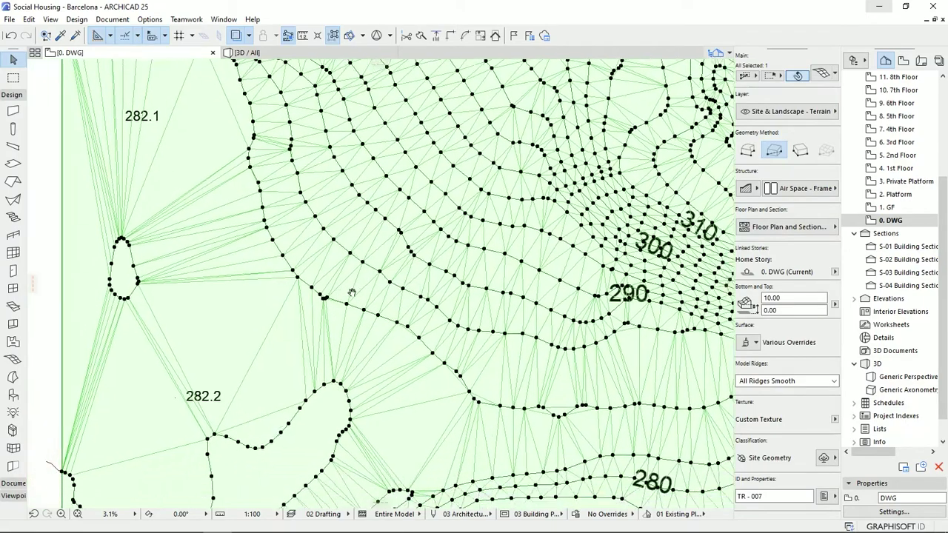
{"action": "scroll", "coordinate": [300, 323], "scroll_direction": "up", "scroll_amount": 3}
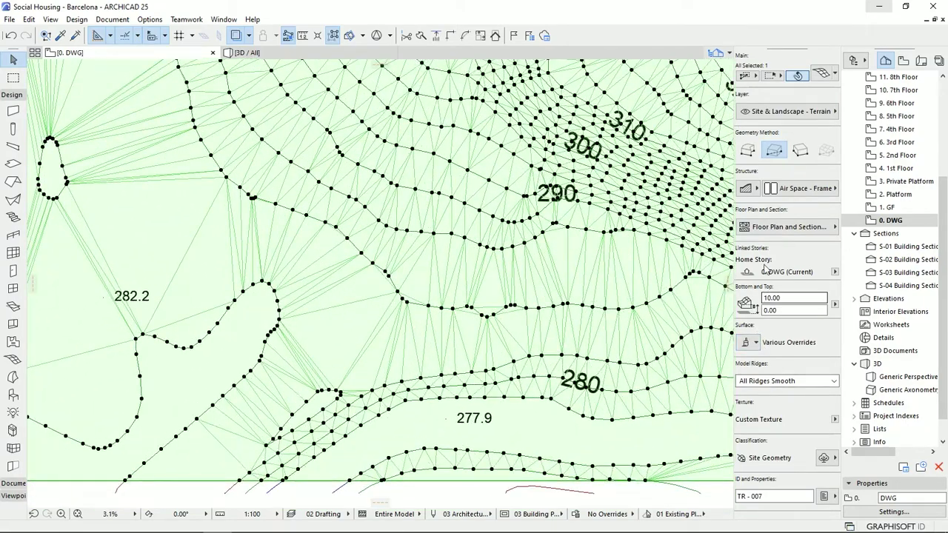
{"action": "left_click", "coordinate": [770, 232]}
{"action": "left_click", "coordinate": [710, 332]}
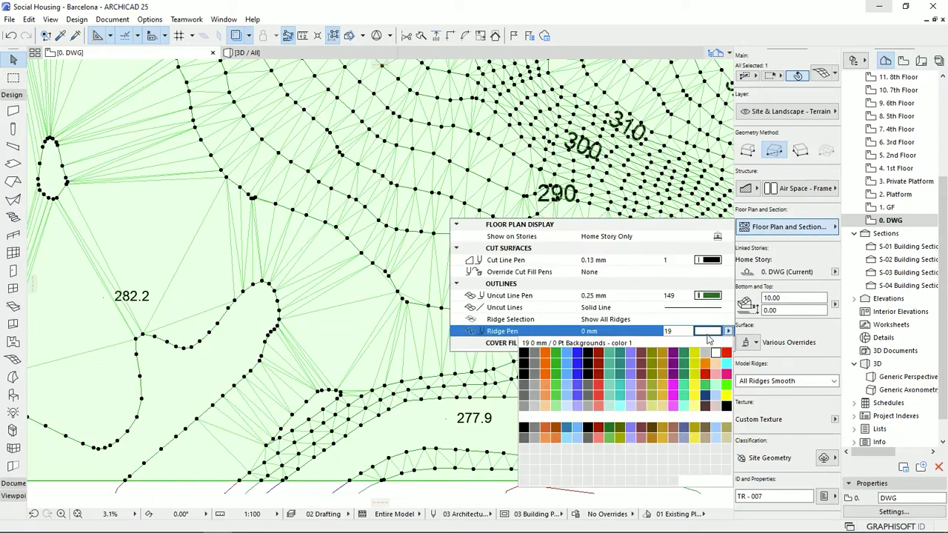
{"action": "left_click", "coordinate": [541, 413]}
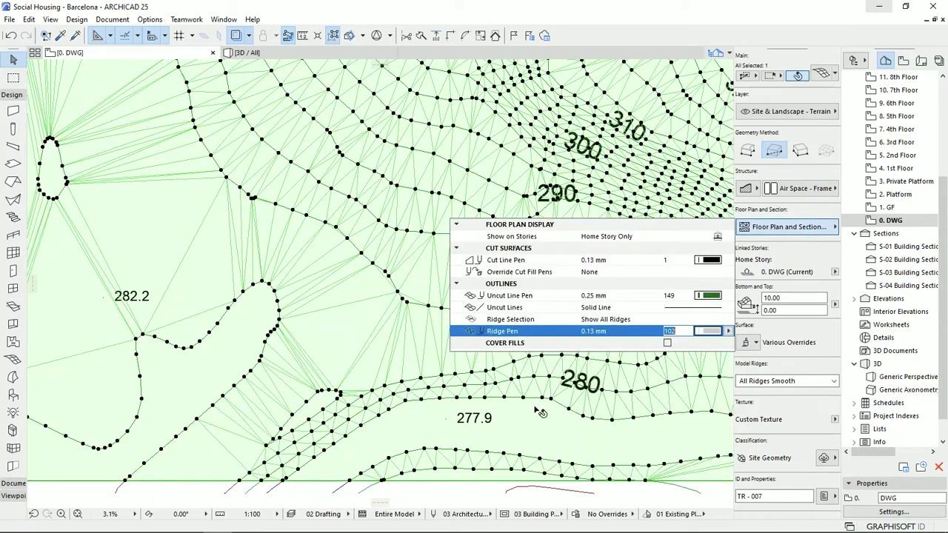
{"action": "left_click", "coordinate": [445, 498]}
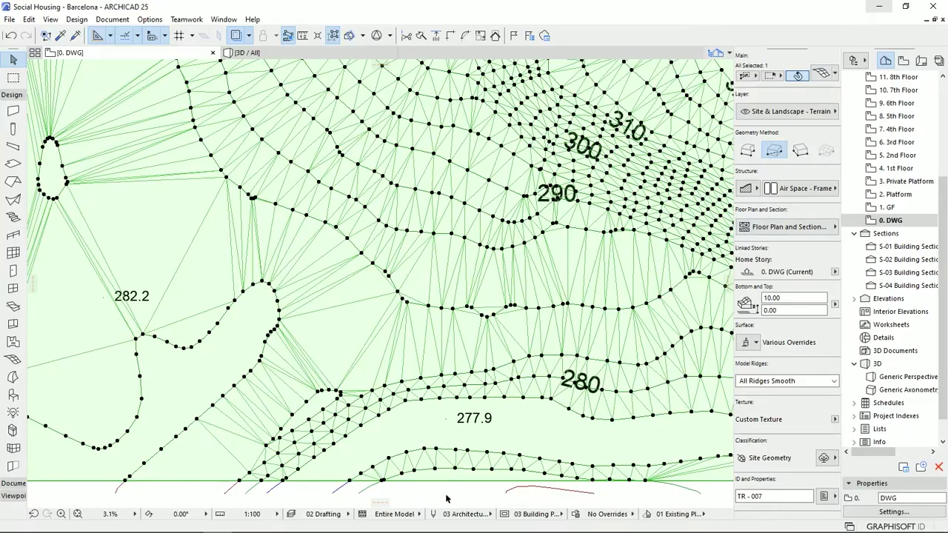
{"action": "left_click", "coordinate": [446, 499]}
Change the terrain mesh's structure from solid body to surface only in the 3D view and inspect its edges for misplaced contours.
{"action": "scroll", "coordinate": [337, 226], "scroll_direction": "down", "scroll_amount": 3}
{"action": "middle_click_drag", "start_coordinate": [429, 227], "coordinate": [376, 392]}
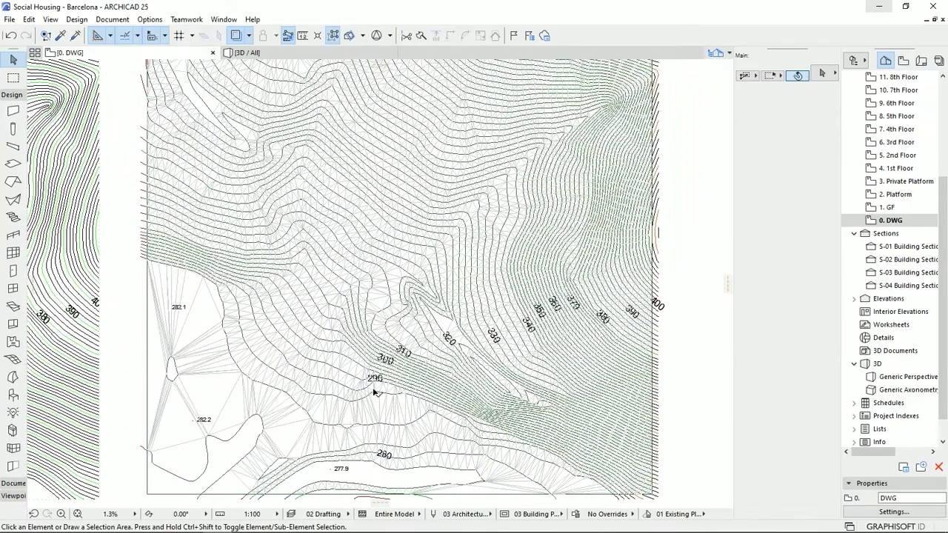
{"action": "left_click", "coordinate": [448, 306]}
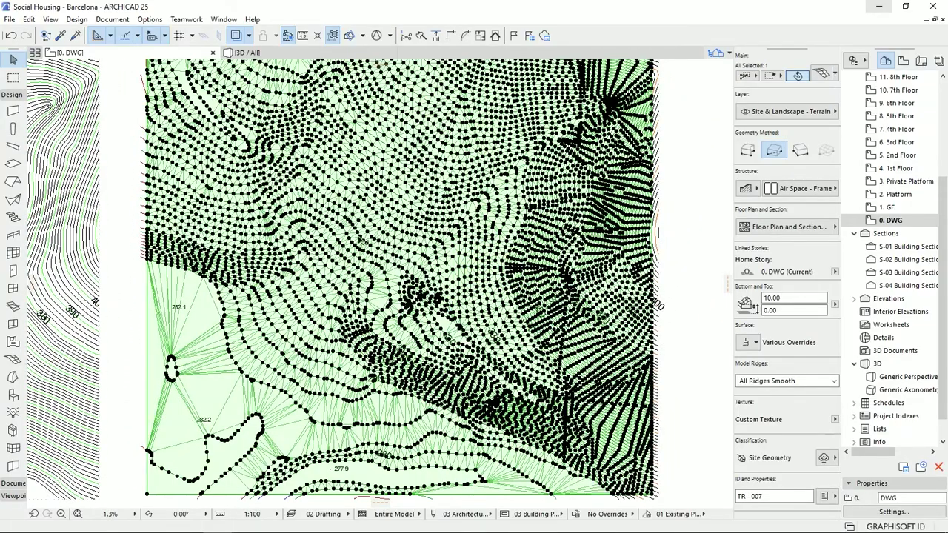
{"action": "left_click", "coordinate": [252, 52]}
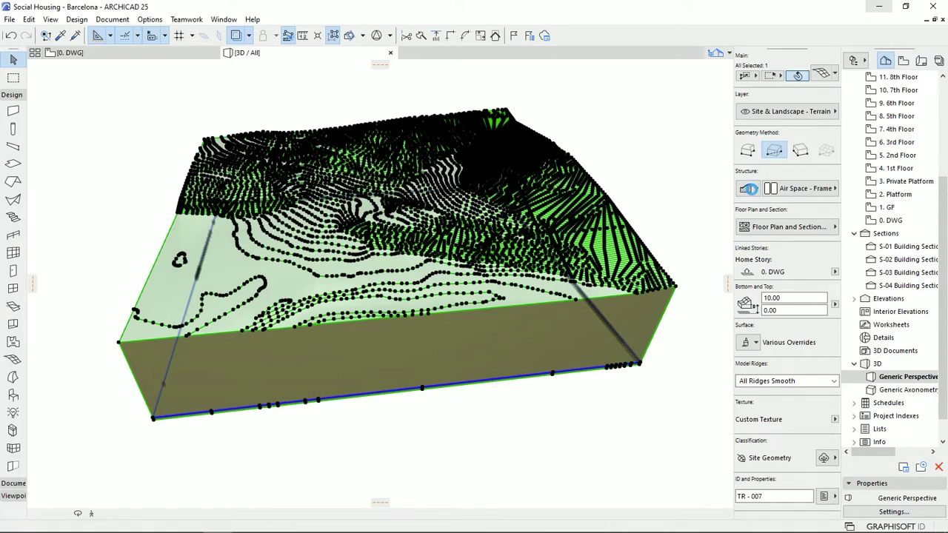
{"action": "left_click", "coordinate": [750, 189]}
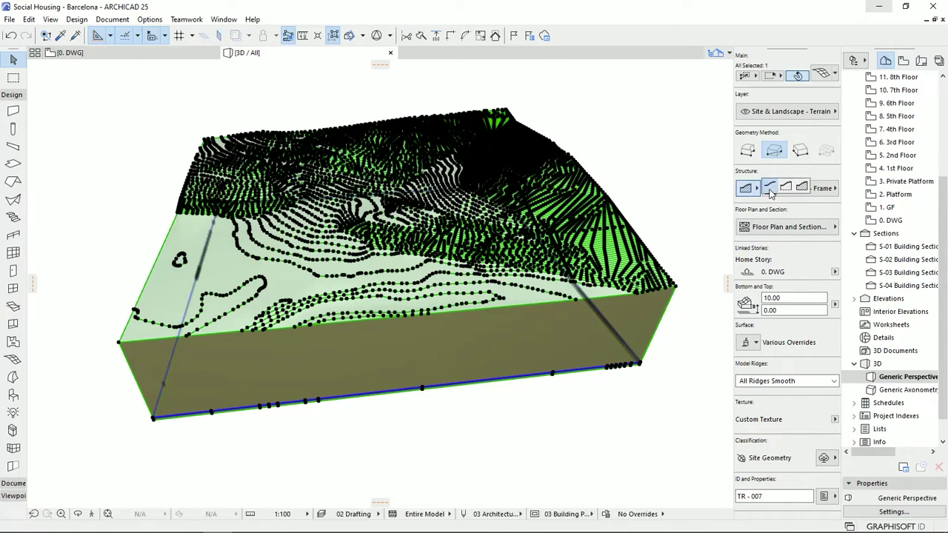
{"action": "left_click", "coordinate": [770, 189]}
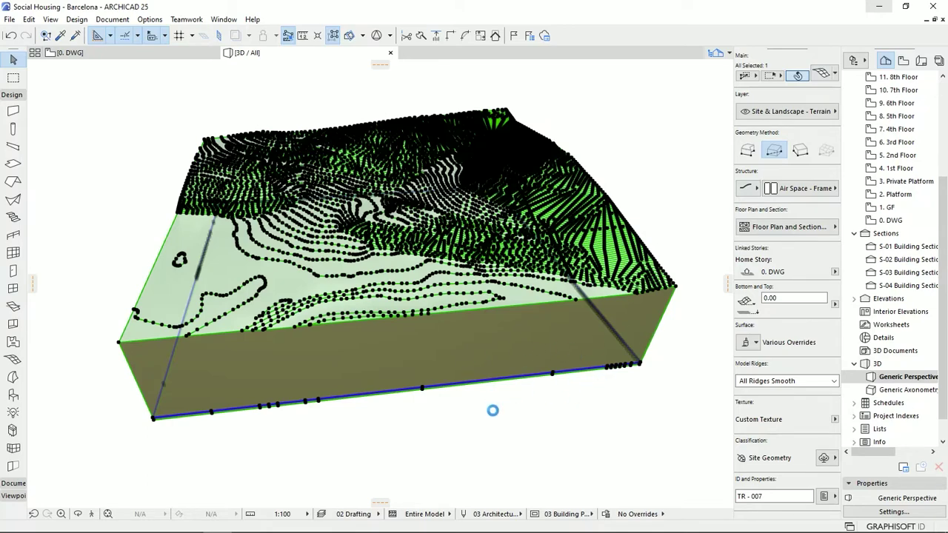
{"action": "key", "text": "Escape"}
{"action": "middle_click_drag", "start_coordinate": [381, 288], "coordinate": [299, 269], "text": "shift"}
{"action": "scroll", "coordinate": [260, 278], "scroll_direction": "up", "scroll_amount": 5}
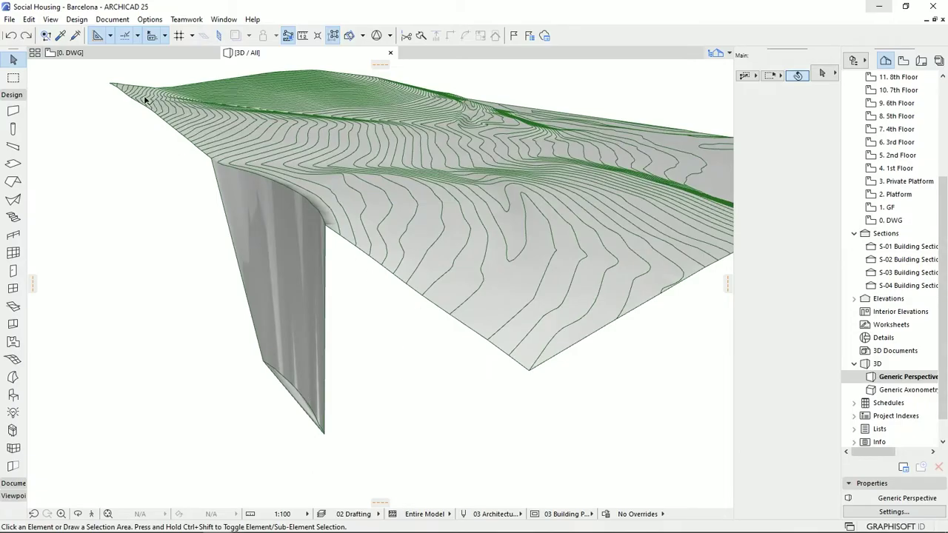
Check the neighbouring contour's height on the floor plan, set all points of the outermost northern contour to 354 and return to the 3D view.
{"action": "left_click", "coordinate": [131, 58]}
{"action": "left_click", "coordinate": [259, 229]}
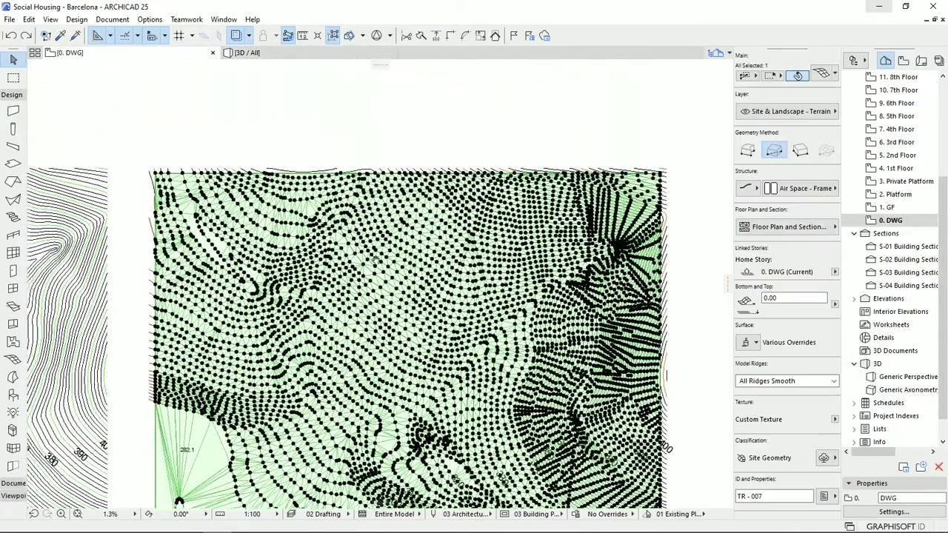
{"action": "scroll", "coordinate": [411, 241], "scroll_direction": "up", "scroll_amount": 6}
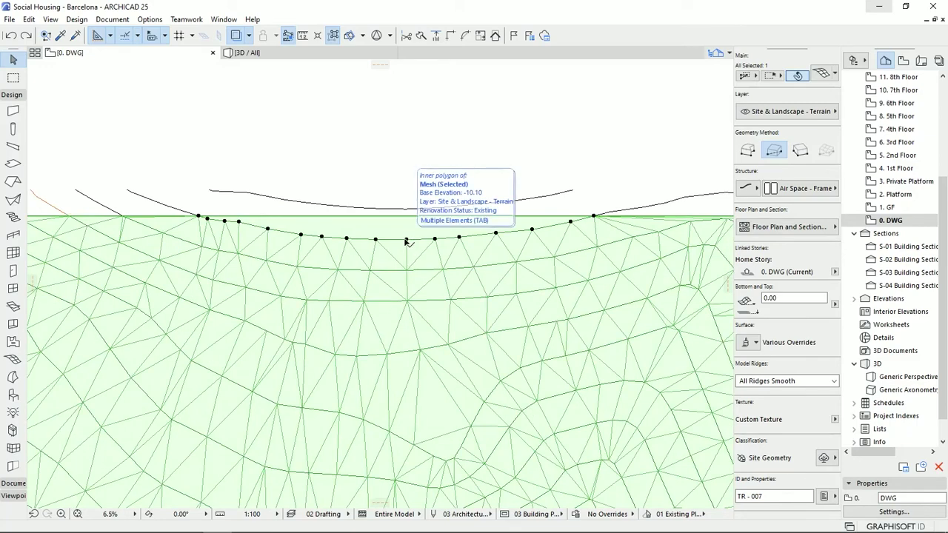
{"action": "left_click", "coordinate": [406, 270]}
{"action": "left_click", "coordinate": [476, 327]}
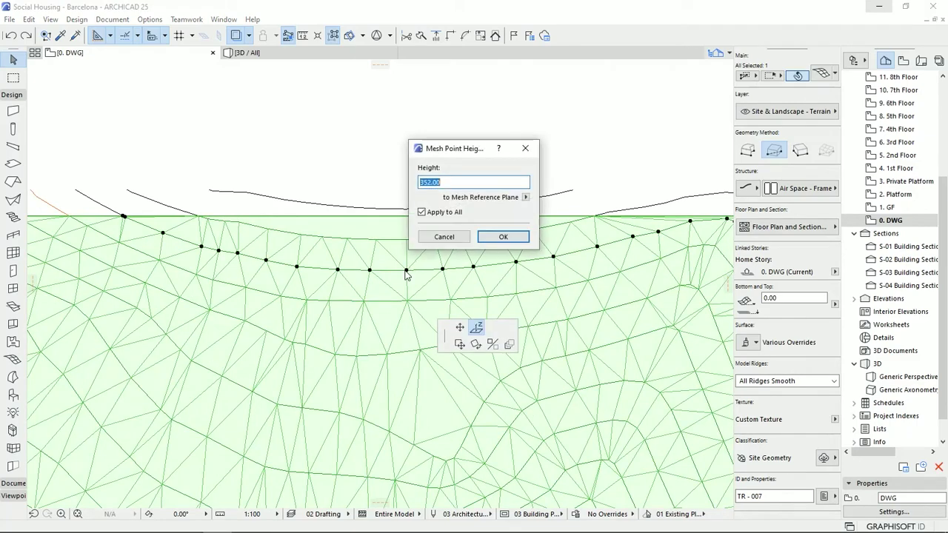
{"action": "left_click", "coordinate": [504, 235]}
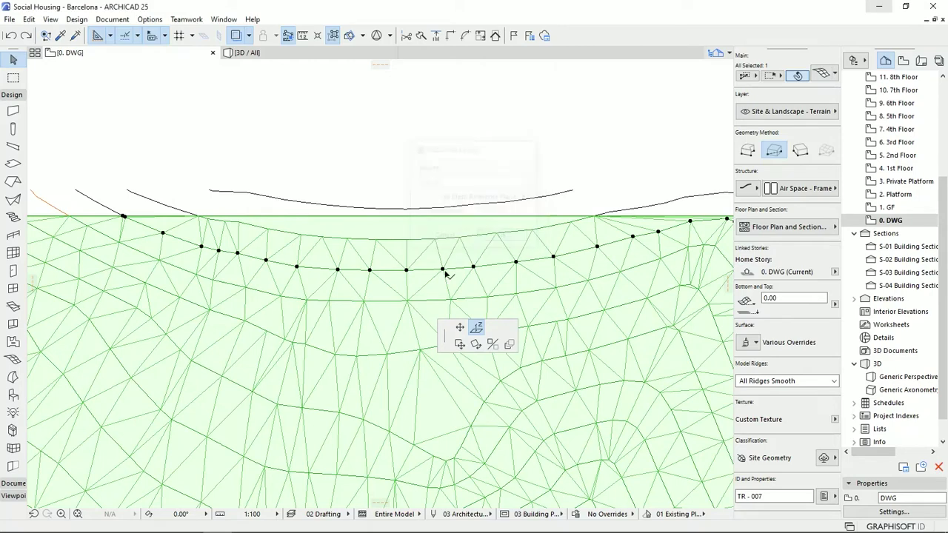
{"action": "left_click", "coordinate": [406, 239]}
{"action": "left_click", "coordinate": [477, 166]}
{"action": "type", "text": "354"}
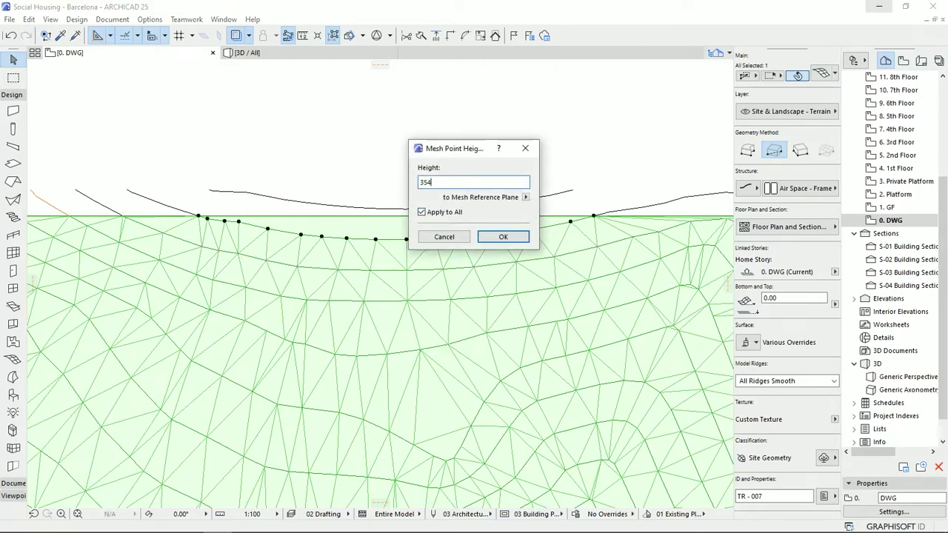
{"action": "key", "text": "Return"}
{"action": "key", "text": "F3"}
{"action": "key", "text": "ctrl+z"}
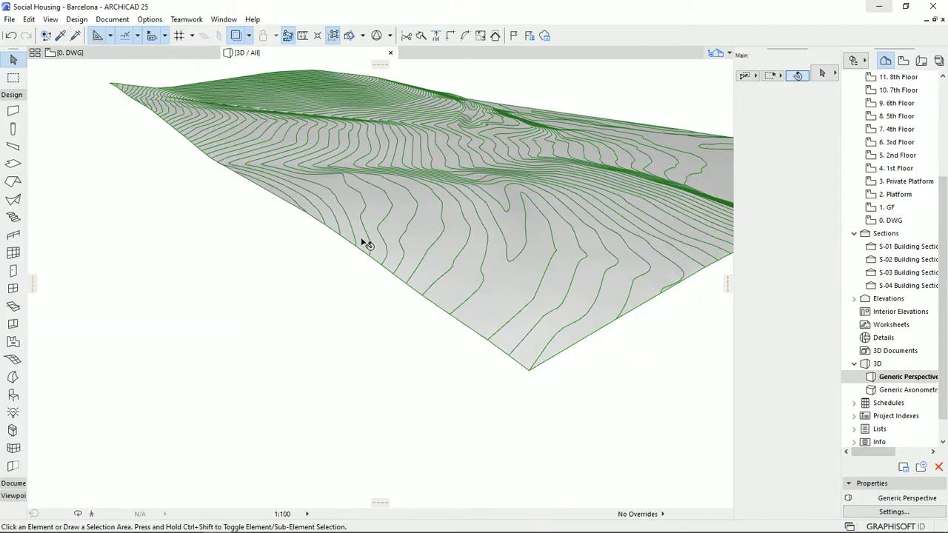
Select the terrain mesh, try the hollow skirt structure while viewing it from below, set the structure to solid body and deselect the mesh.
{"action": "middle_click", "coordinate": [381, 269]}
{"action": "middle_click", "coordinate": [381, 268]}
{"action": "middle_click_drag", "start_coordinate": [431, 262], "coordinate": [358, 245], "text": "shift"}
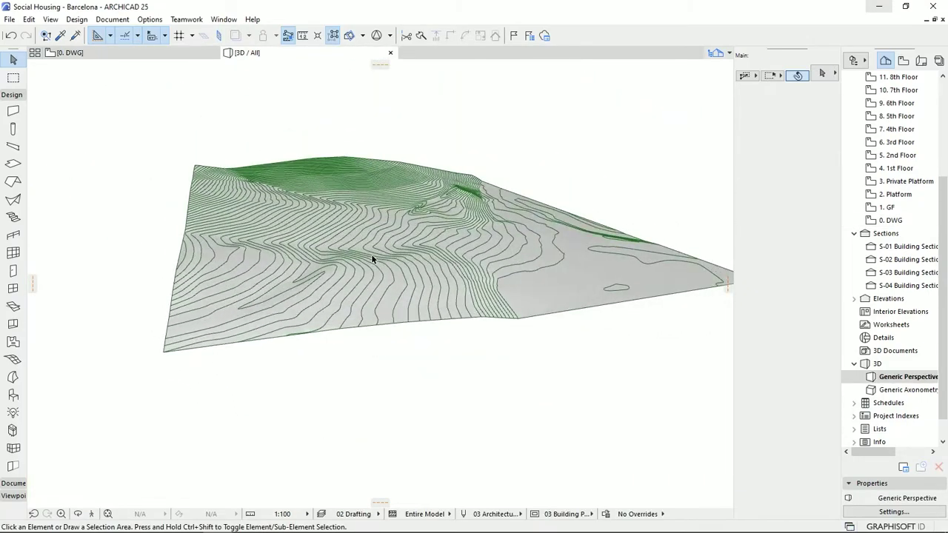
{"action": "left_click", "coordinate": [378, 261]}
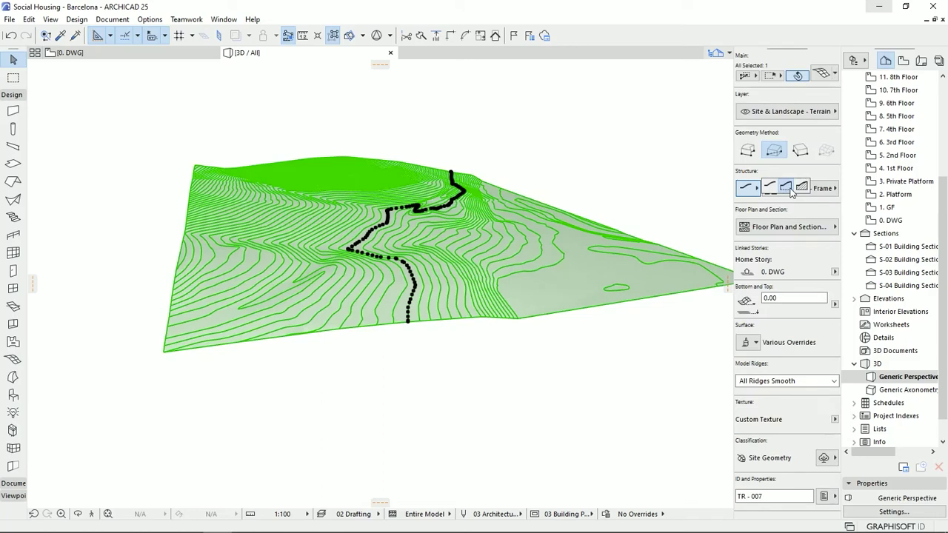
{"action": "left_click", "coordinate": [787, 188]}
{"action": "middle_click_drag", "start_coordinate": [579, 453], "coordinate": [460, 217], "text": "shift"}
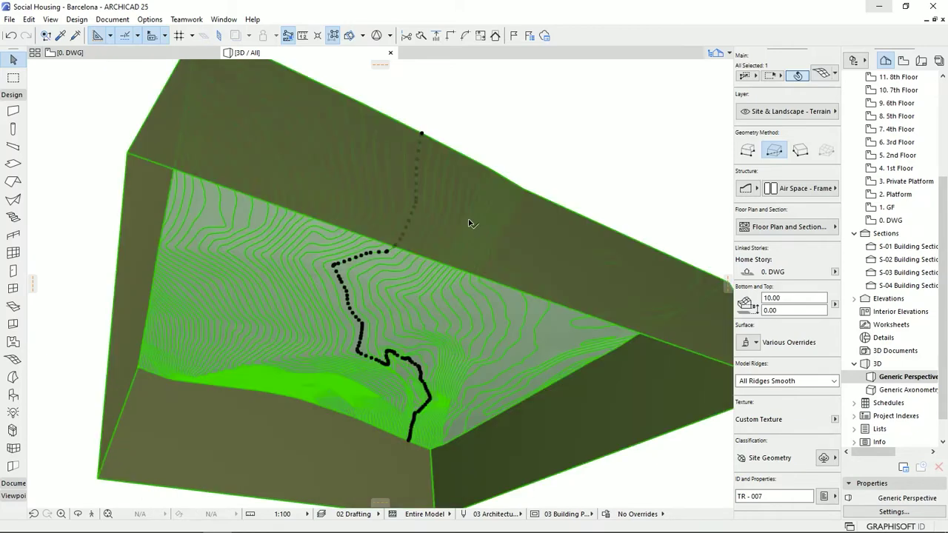
{"action": "left_click", "coordinate": [747, 190]}
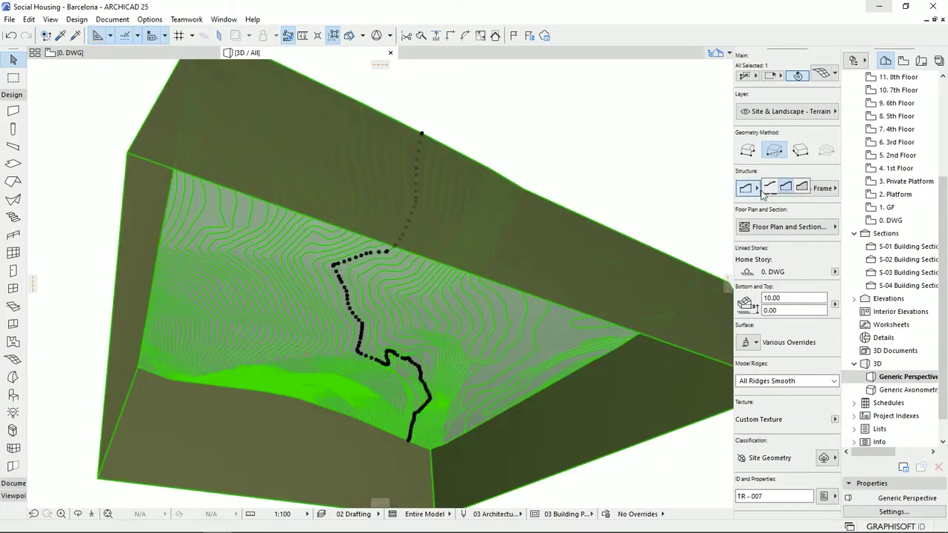
{"action": "left_click", "coordinate": [803, 189]}
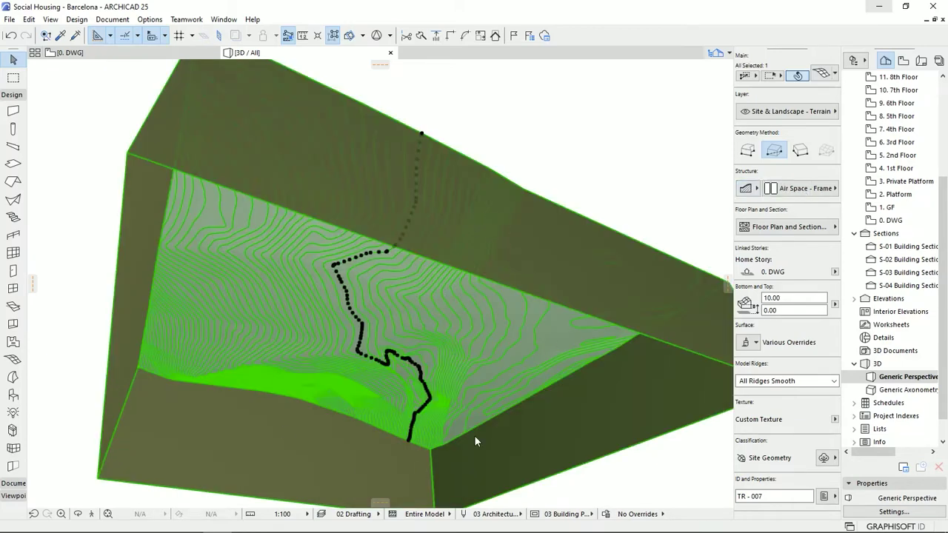
{"action": "left_click", "coordinate": [53, 306]}
Open the terrain mesh's selection settings, review its story display options and enable cover fills with the Grass fill.
{"action": "middle_click_drag", "start_coordinate": [546, 263], "coordinate": [186, 374], "text": "shift"}
{"action": "left_click", "coordinate": [186, 375]}
{"action": "left_click", "coordinate": [820, 73]}
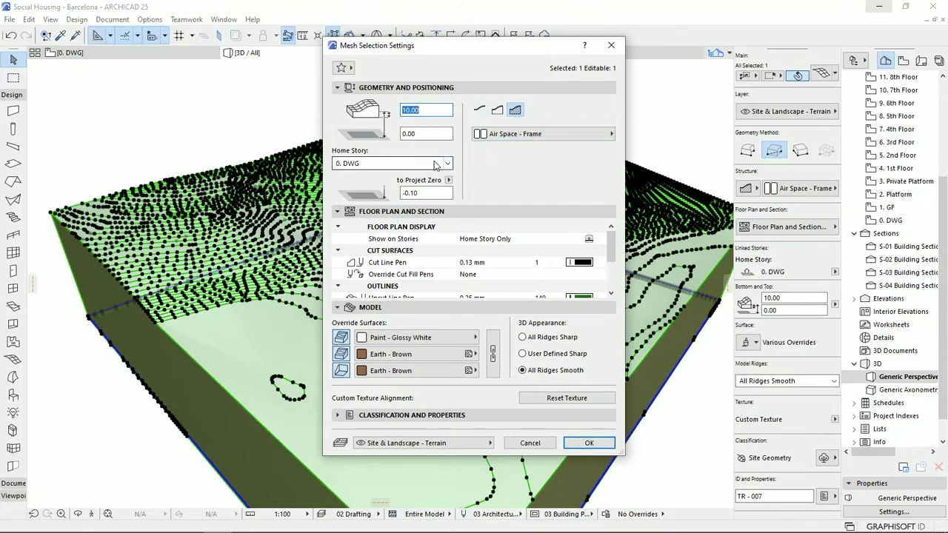
{"action": "left_click", "coordinate": [589, 240]}
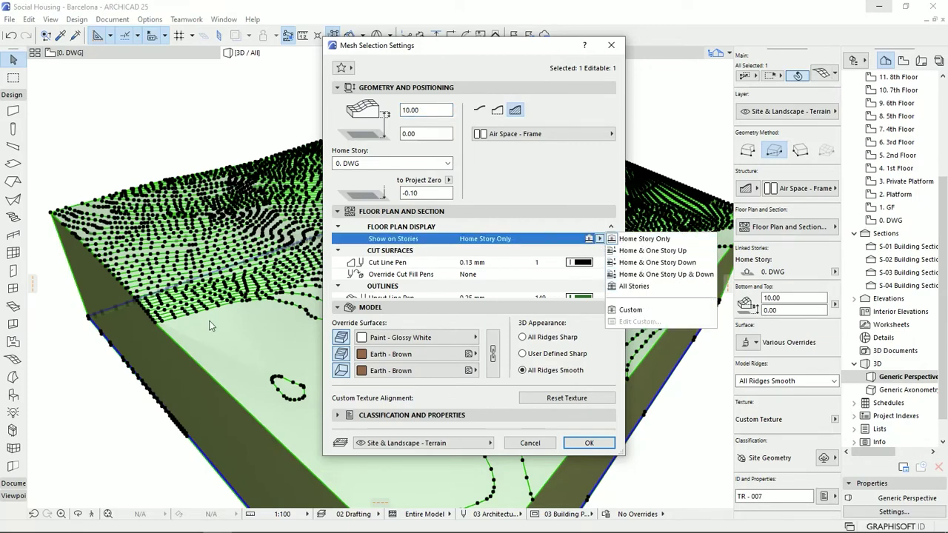
{"action": "left_click", "coordinate": [603, 243]}
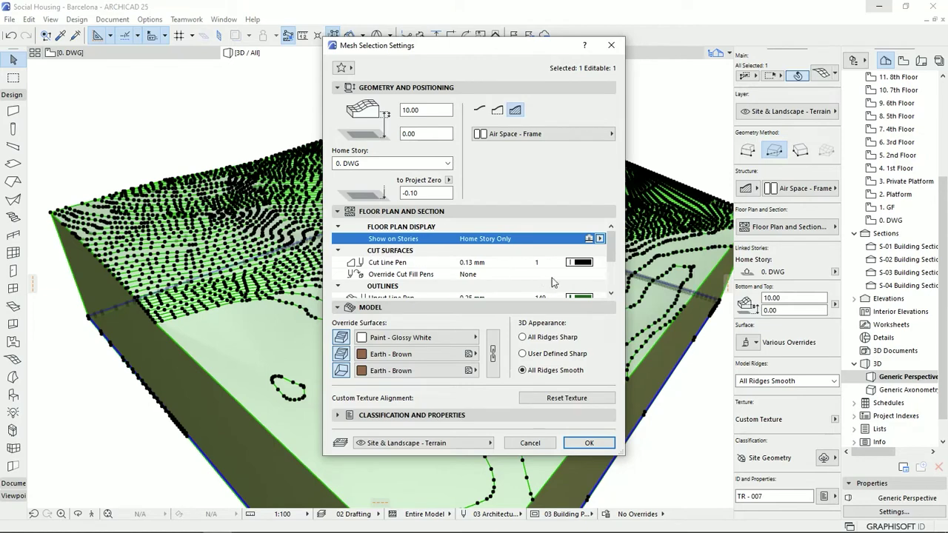
{"action": "scroll", "coordinate": [552, 280], "scroll_direction": "down", "scroll_amount": 3}
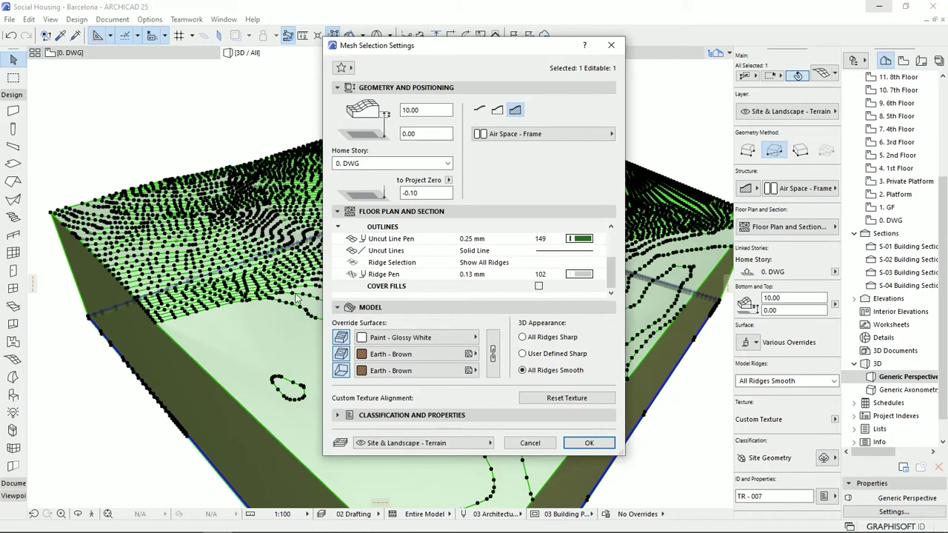
{"action": "left_click", "coordinate": [538, 286]}
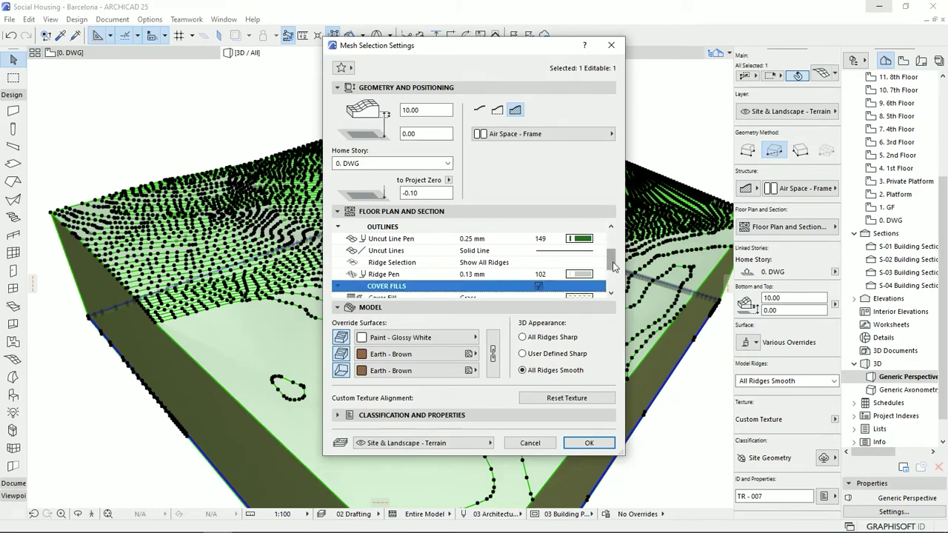
{"action": "scroll", "coordinate": [574, 289], "scroll_direction": "down", "scroll_amount": 2}
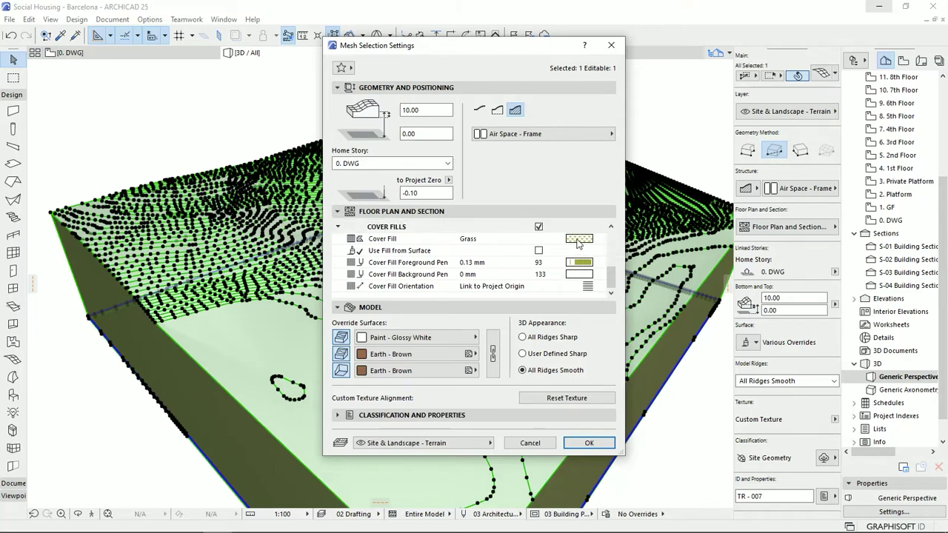
{"action": "left_click", "coordinate": [579, 239]}
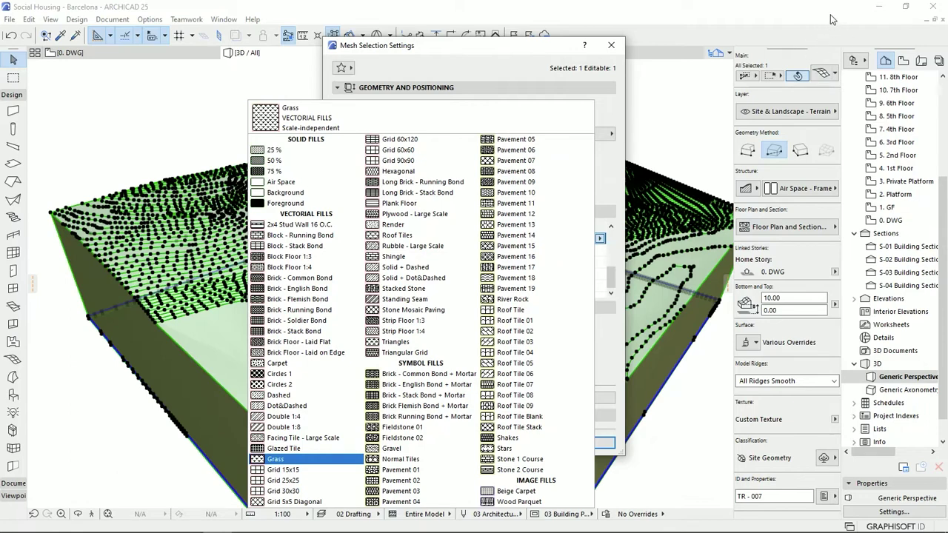
{"action": "left_click", "coordinate": [312, 458]}
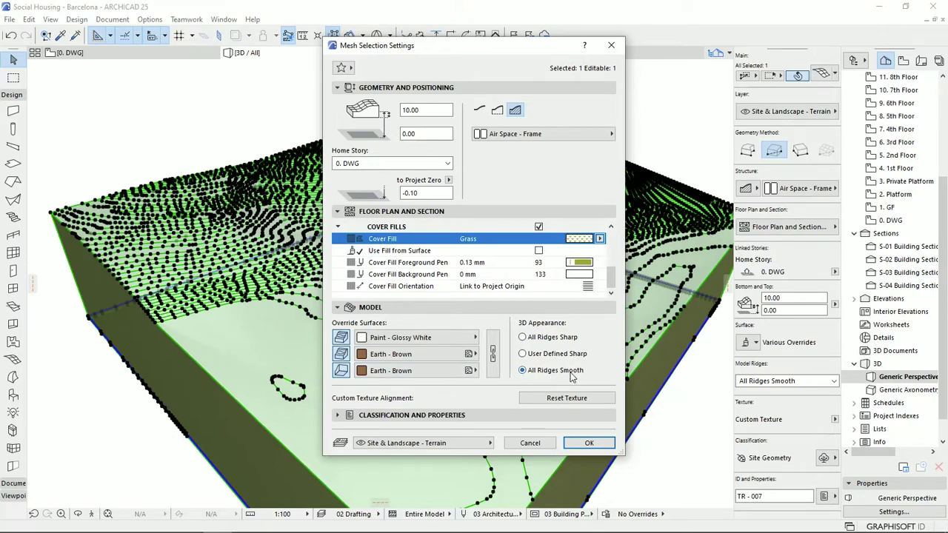
Override the mesh's top surface with Paint - Forest Green, apply the settings and inspect the deselected terrain from several sides.
{"action": "left_click", "coordinate": [475, 338]}
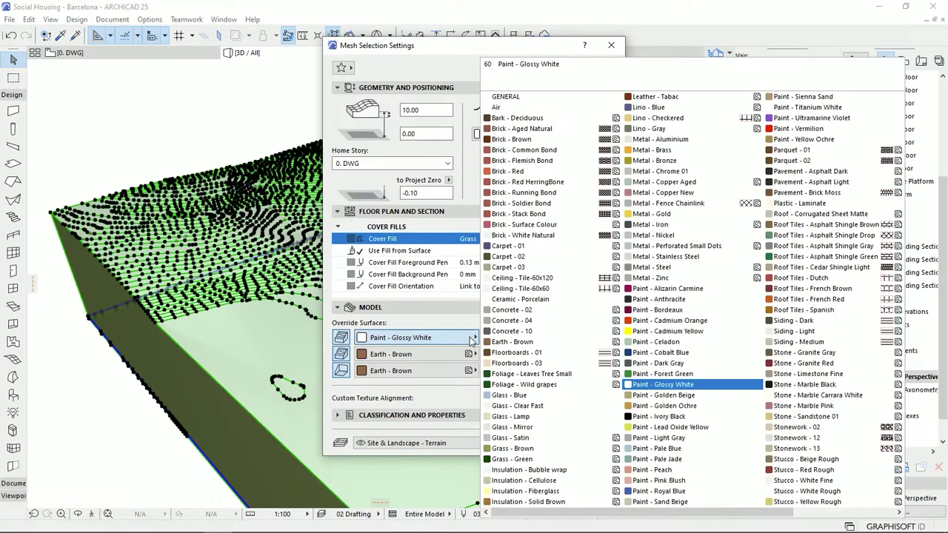
{"action": "left_click", "coordinate": [684, 375]}
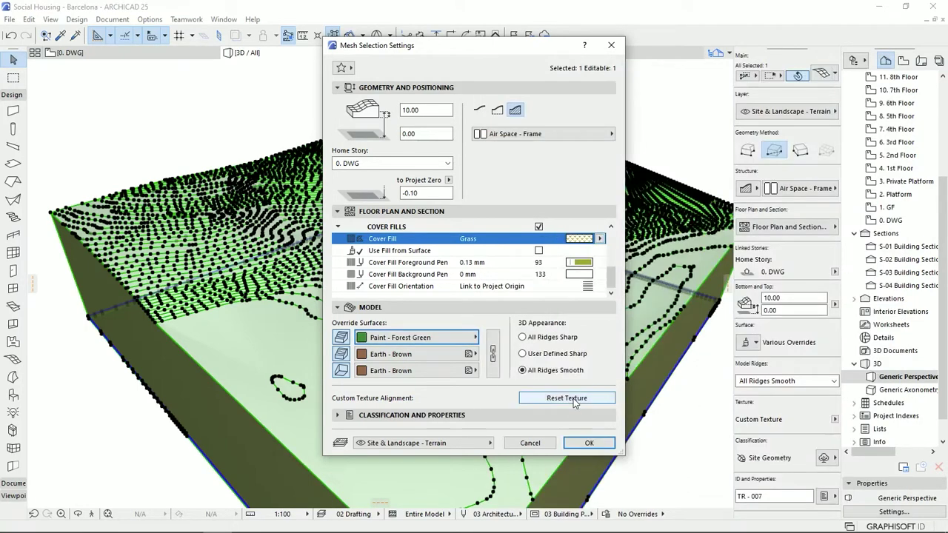
{"action": "left_click", "coordinate": [587, 443]}
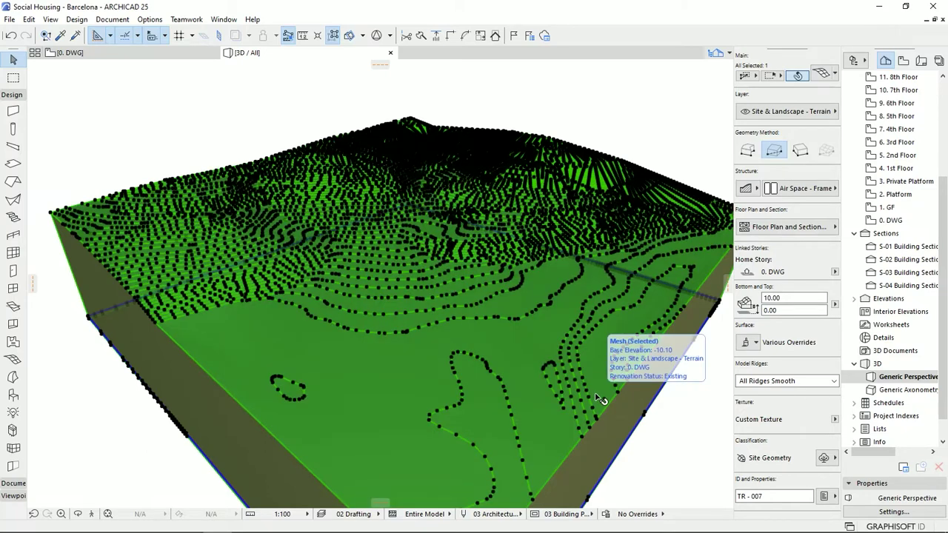
{"action": "left_click", "coordinate": [635, 116]}
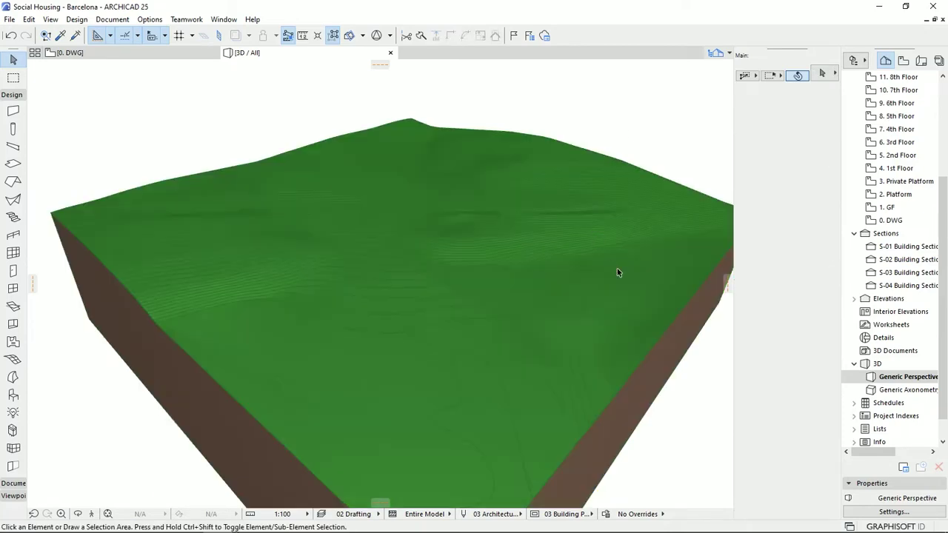
{"action": "middle_click_drag", "start_coordinate": [610, 323], "coordinate": [432, 332], "text": "shift"}
{"action": "middle_click_drag", "start_coordinate": [603, 348], "coordinate": [362, 308], "text": "shift"}
{"action": "middle_click_drag", "start_coordinate": [515, 383], "coordinate": [489, 290], "text": "shift"}
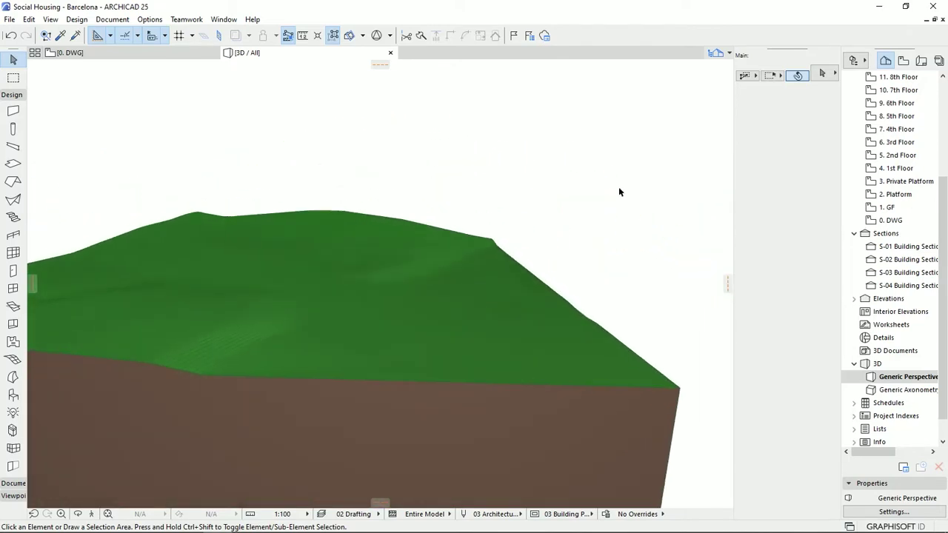
{"action": "middle_click_drag", "start_coordinate": [348, 311], "coordinate": [521, 339], "text": "shift"}
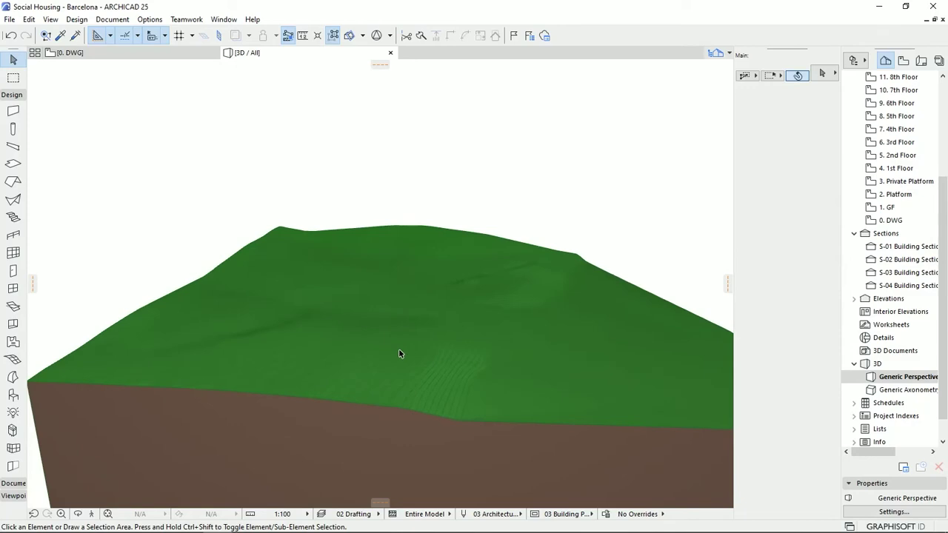
{"action": "middle_click_drag", "start_coordinate": [400, 353], "coordinate": [448, 347], "text": "shift"}
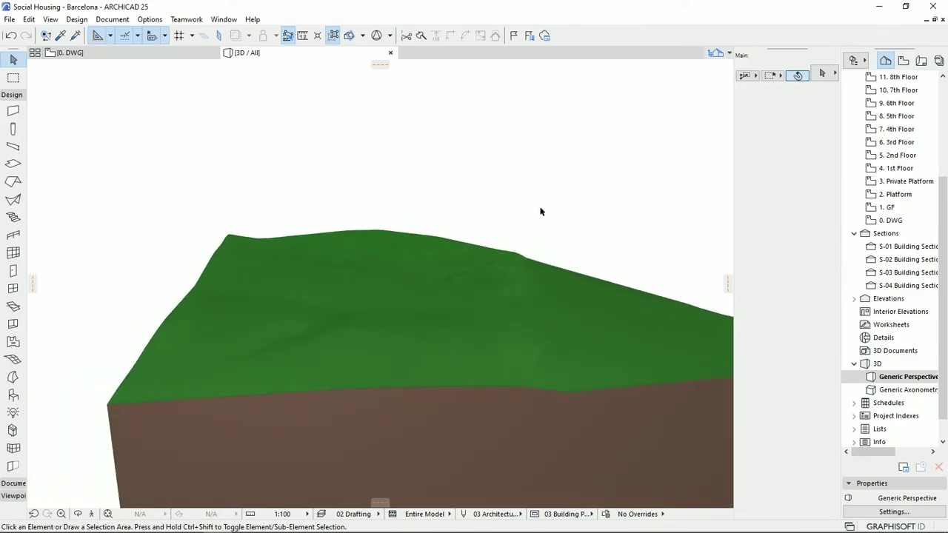